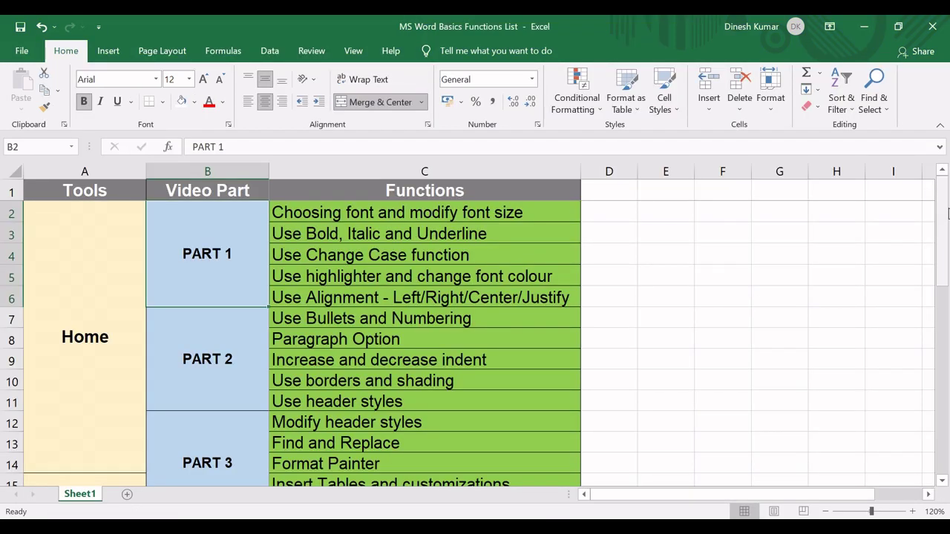
Review the functions list down to the Part 5 topics, locating Watermark, Page Colour under Design.
mouse_move(945, 214)
left_mouse_down()
mouse_move(945, 231)
mouse_move(943, 211)
left_mouse_up()
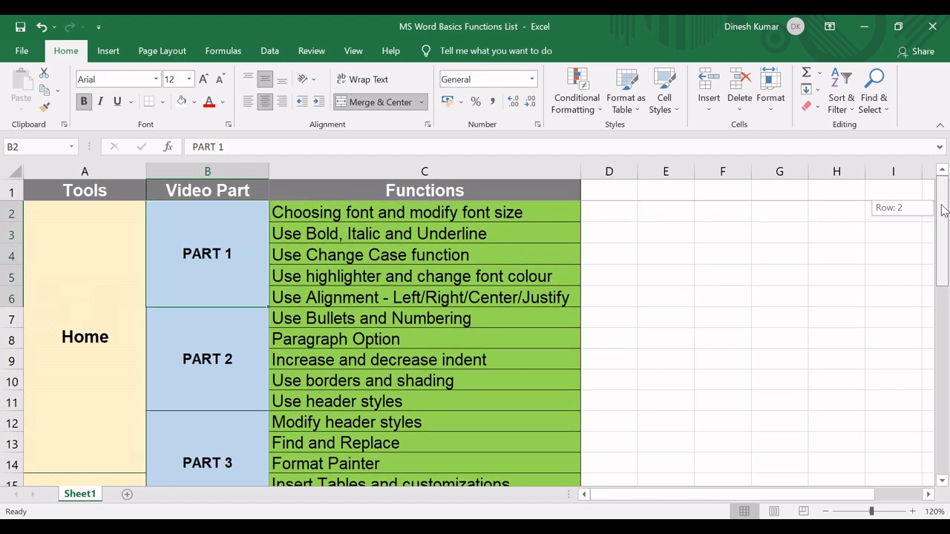
mouse_move(943, 210)
left_mouse_down()
mouse_move(944, 252)
mouse_move(944, 197)
left_mouse_up()
left_click_drag(942, 196, 942, 199)
left_click_drag(941, 195, 943, 287)
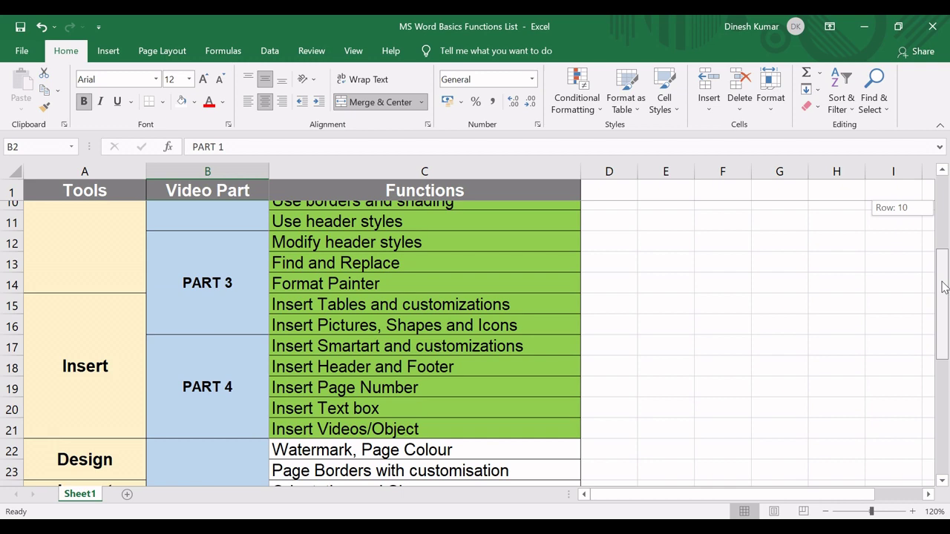
left_click_drag(944, 287, 944, 358)
left_click(310, 274)
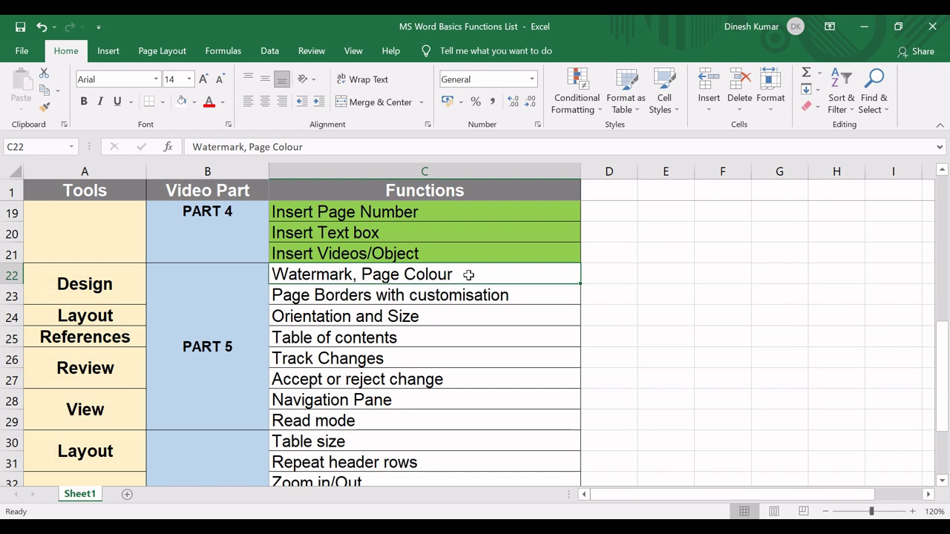
left_click(102, 282)
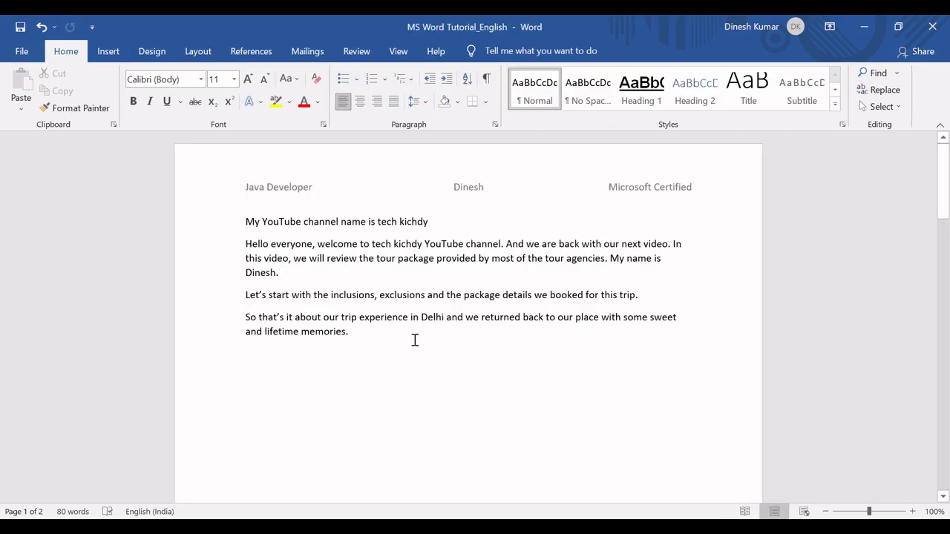
Switch to the Word document MS Word Tutorial_English and apply the CONFIDENTIAL 1 watermark to its pages.
left_click(361, 333)
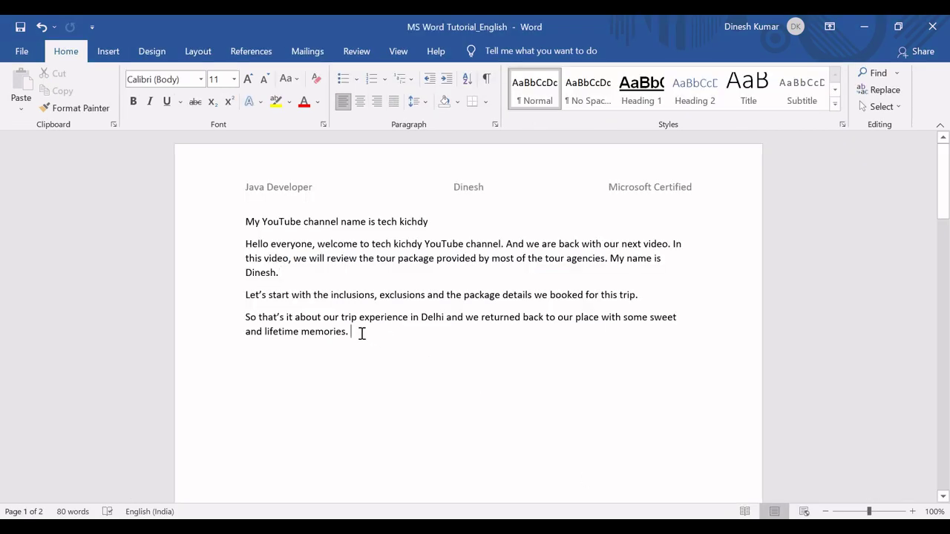
left_click(148, 51)
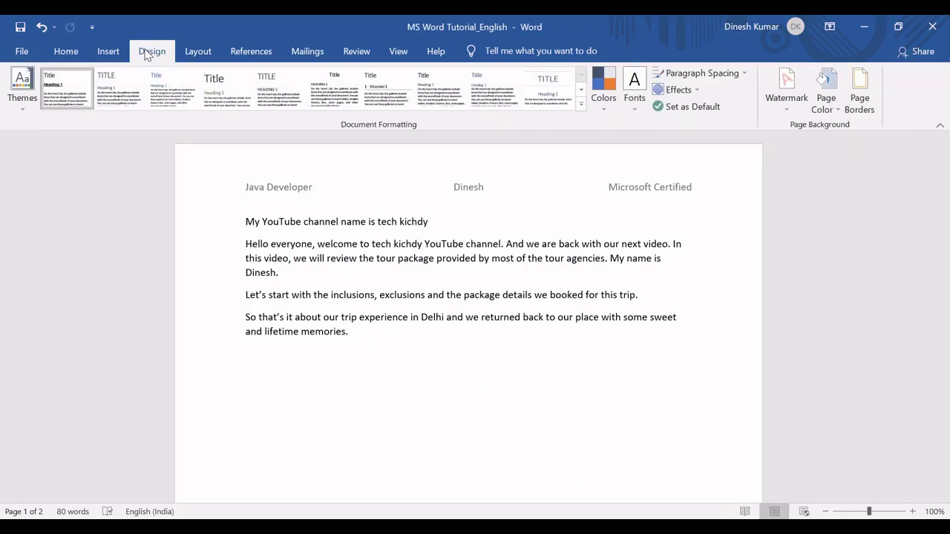
left_click(780, 97)
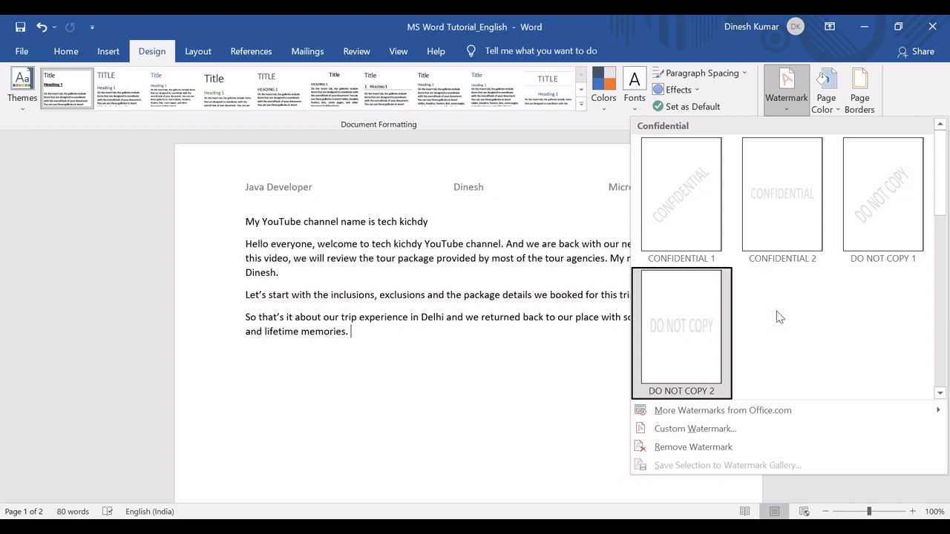
left_click(683, 192)
left_click(571, 395)
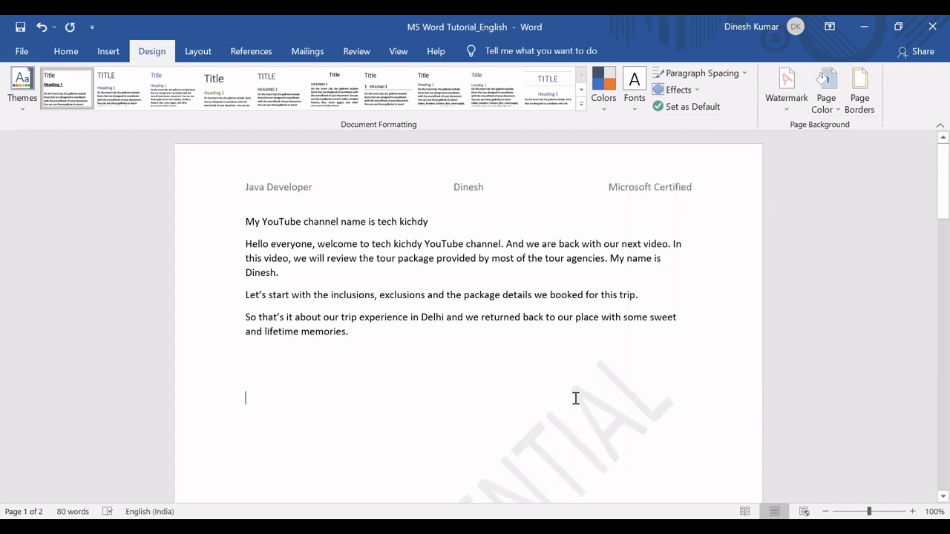
left_click_drag(936, 147, 947, 214)
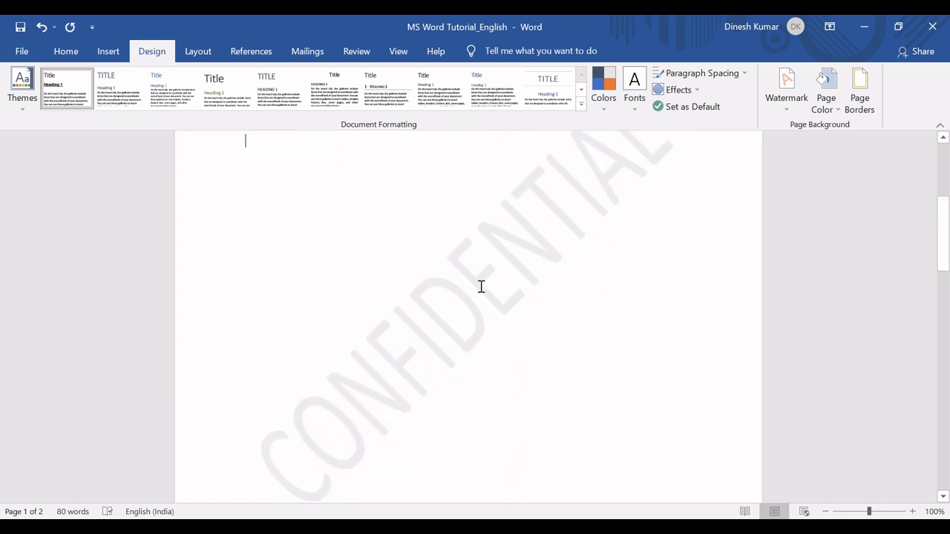
Enter the text "MS word basics video Part 5" over the watermark in the blank area of page 1.
left_click(324, 360)
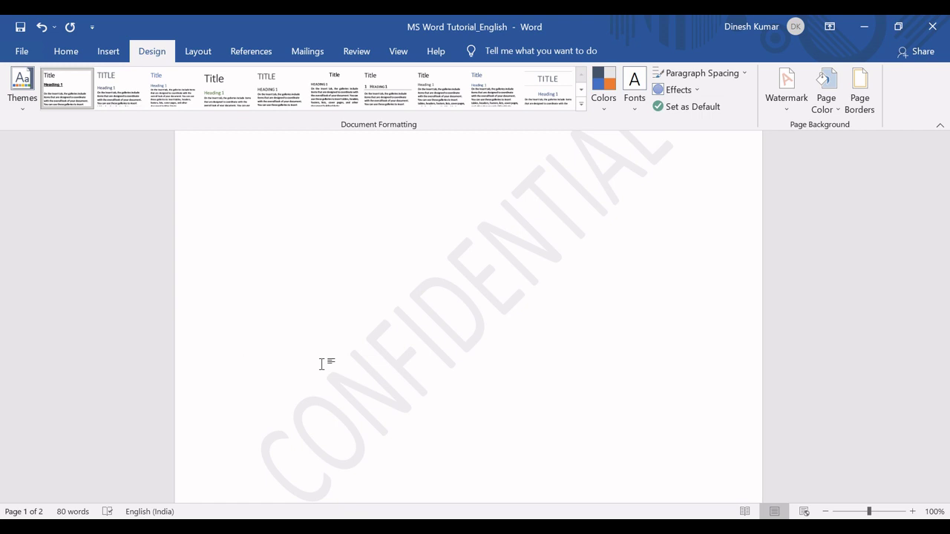
type("MS word basics video Part ")
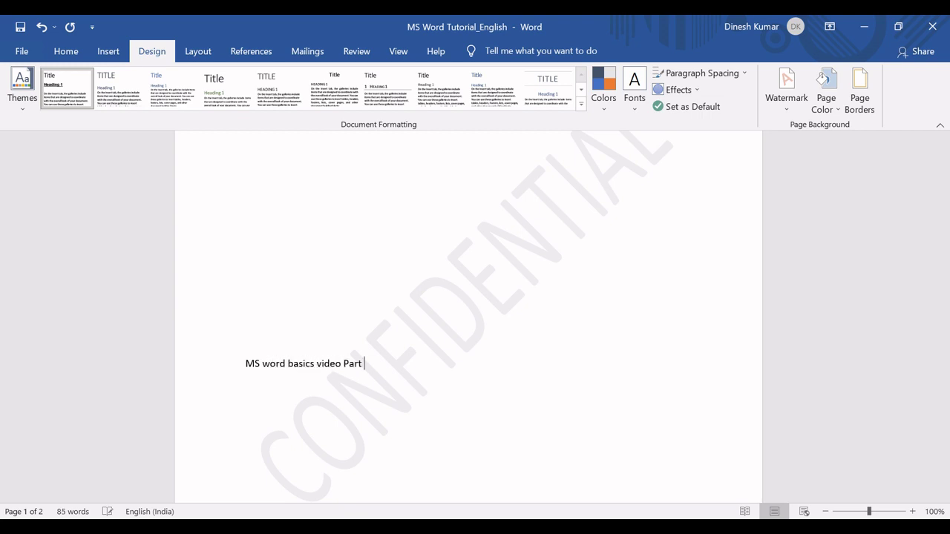
type("5")
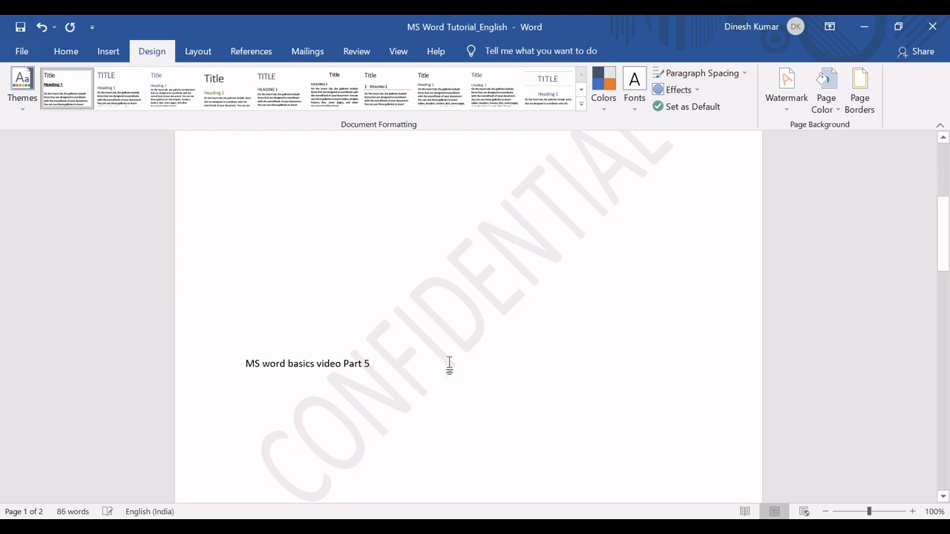
double_click(373, 364)
left_click(374, 369)
Remove the watermark and delete the "MS word basics video Part 5" line.
left_click(786, 104)
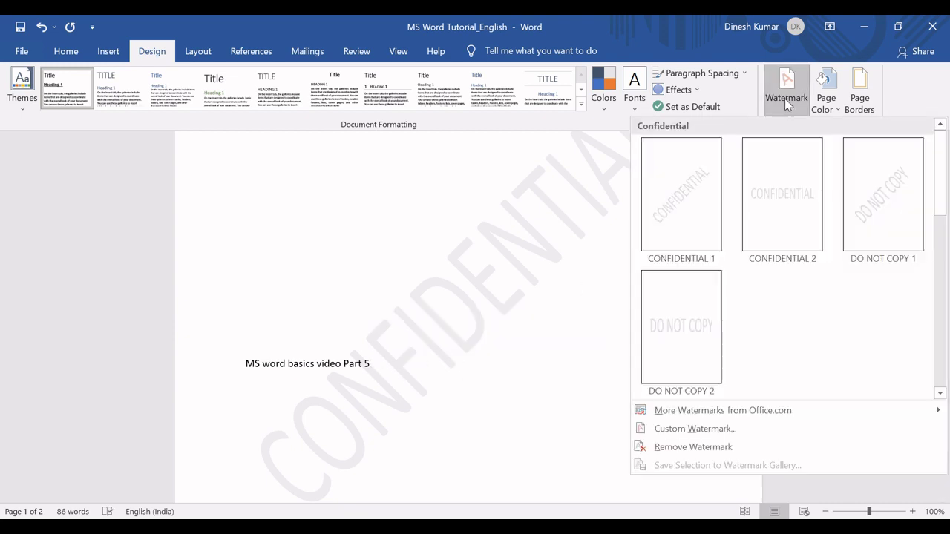
left_click(707, 447)
left_click_drag(368, 364, 164, 374)
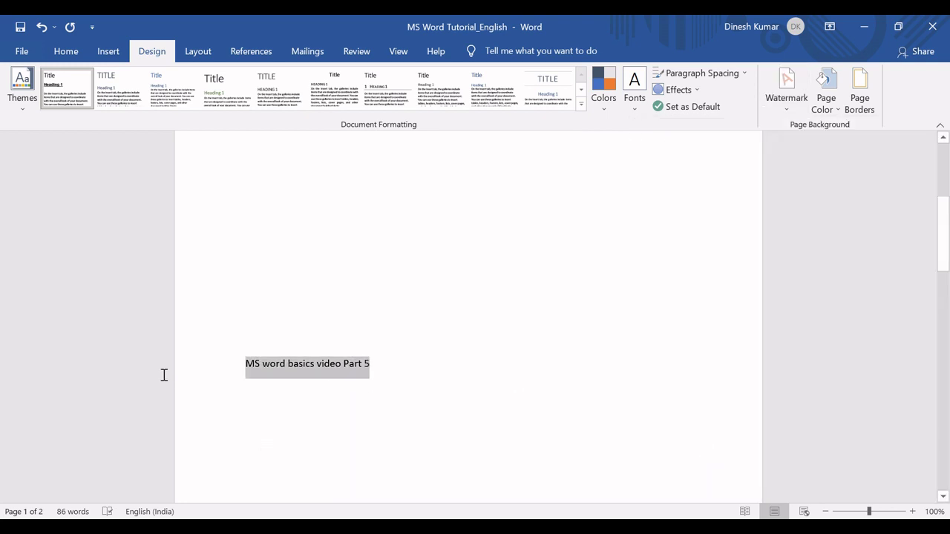
key("Delete")
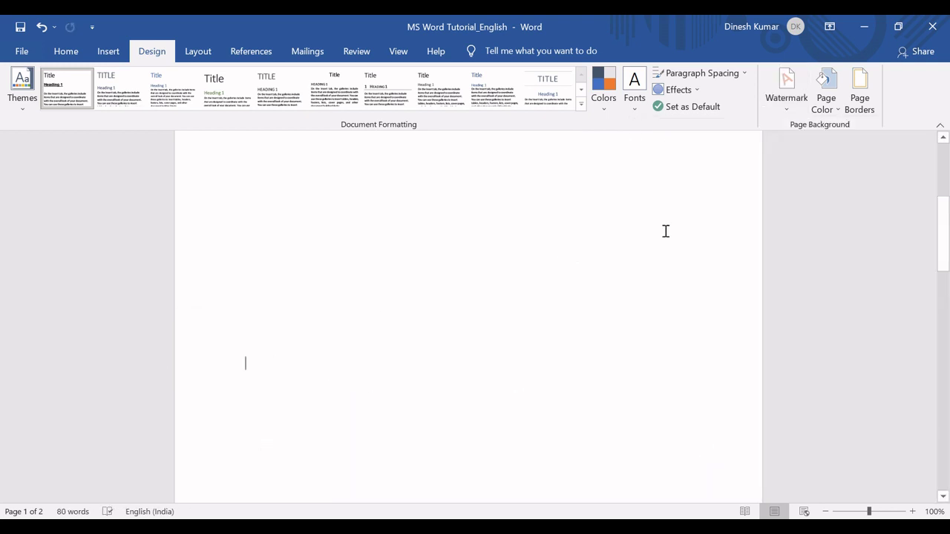
left_click_drag(943, 216, 916, 145)
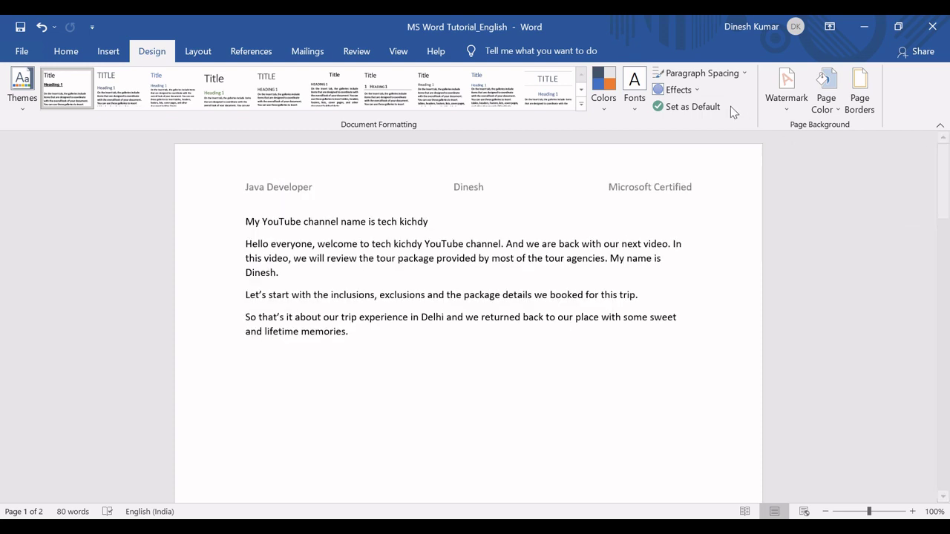
Try a light blue-gray theme colour as the page colour, and reset the pages to No Color.
left_click(834, 105)
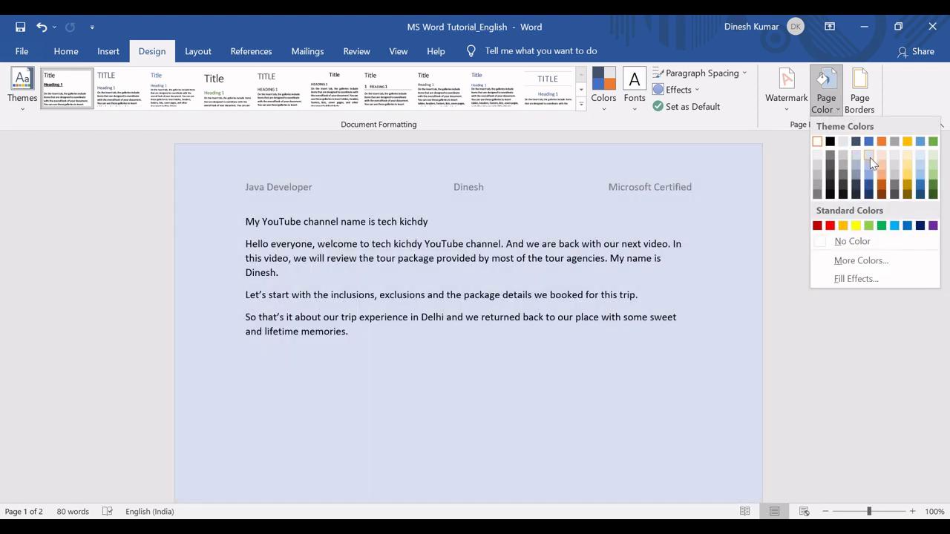
left_click(858, 155)
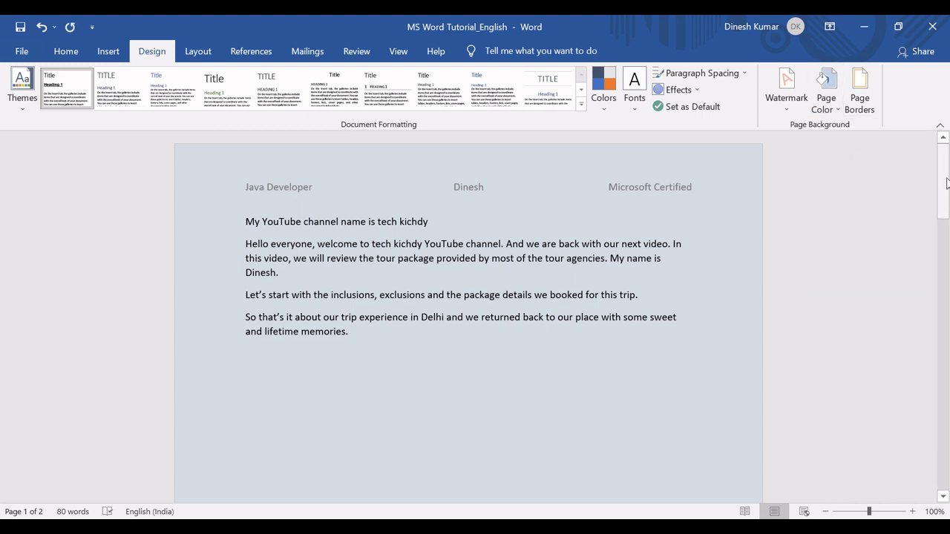
left_click_drag(946, 182, 944, 138)
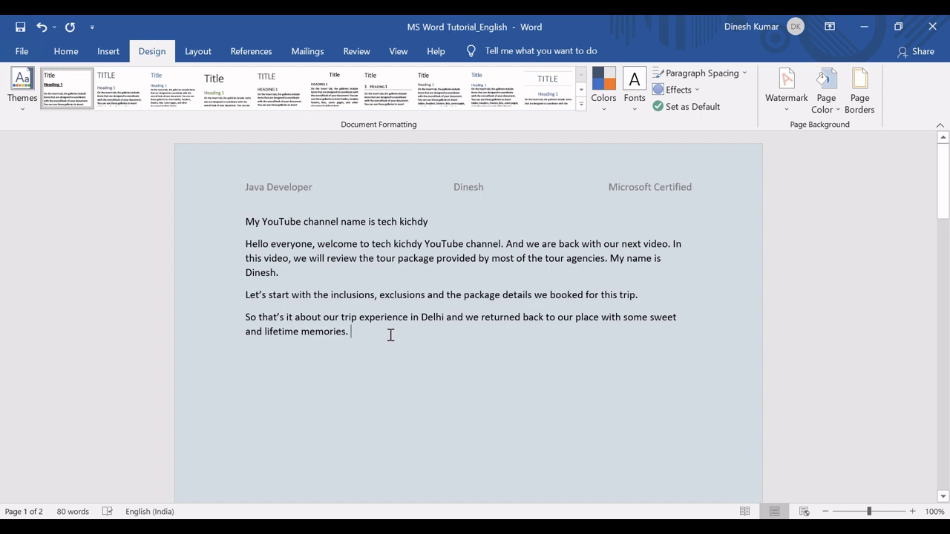
left_click(834, 110)
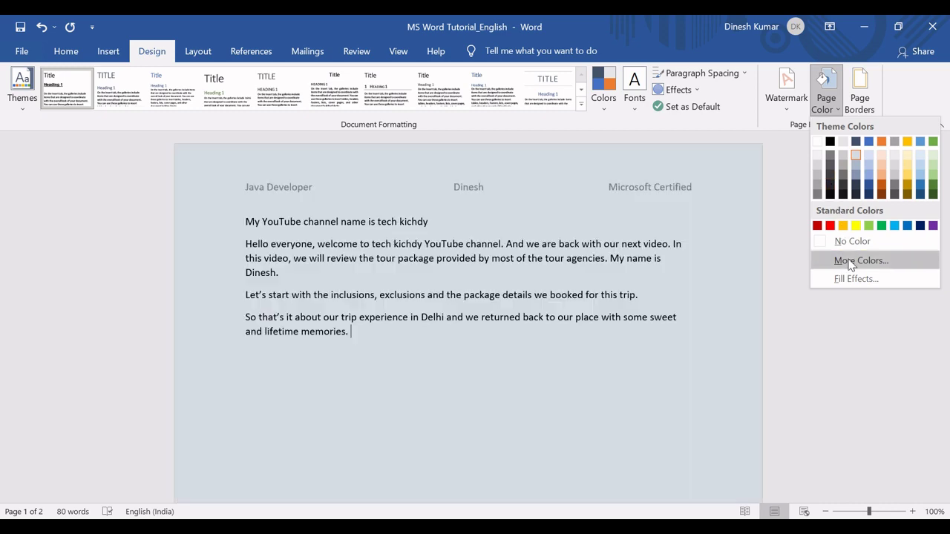
left_click(846, 242)
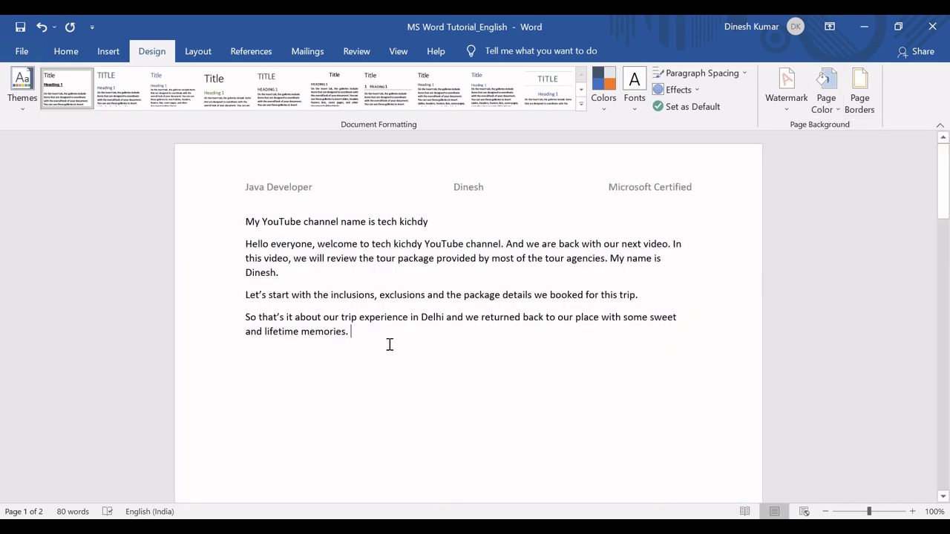
Switch to the Excel functions list and fill cell C22, Watermark, Page Colour, with light green.
key("alt+Tab")
left_click(364, 276)
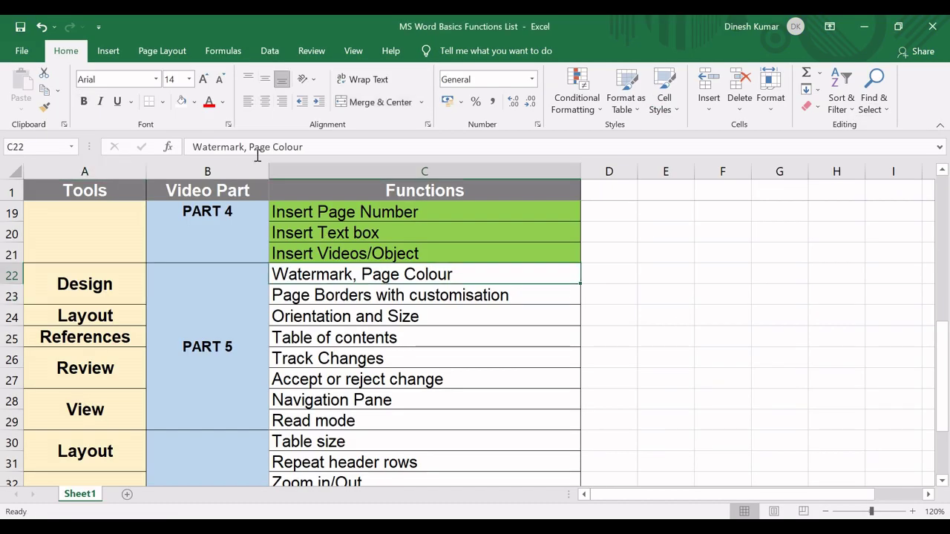
left_click(194, 102)
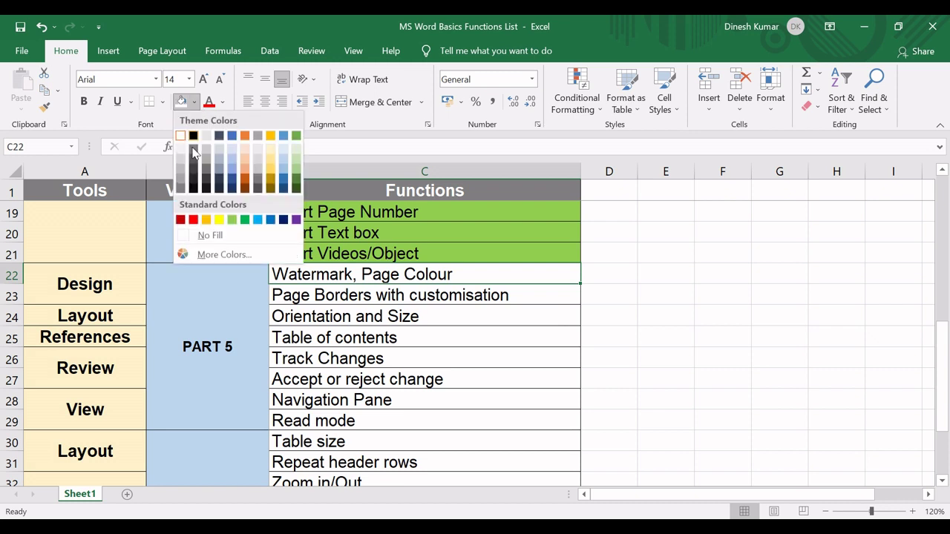
left_click(231, 220)
left_click(326, 294)
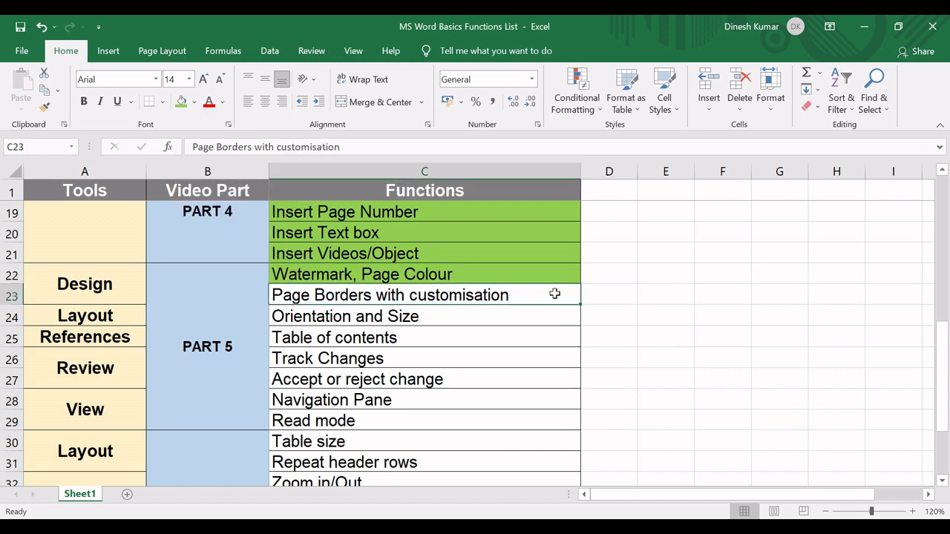
Switch back to the Word document and choose the Box setting for its page border.
key("alt+Tab")
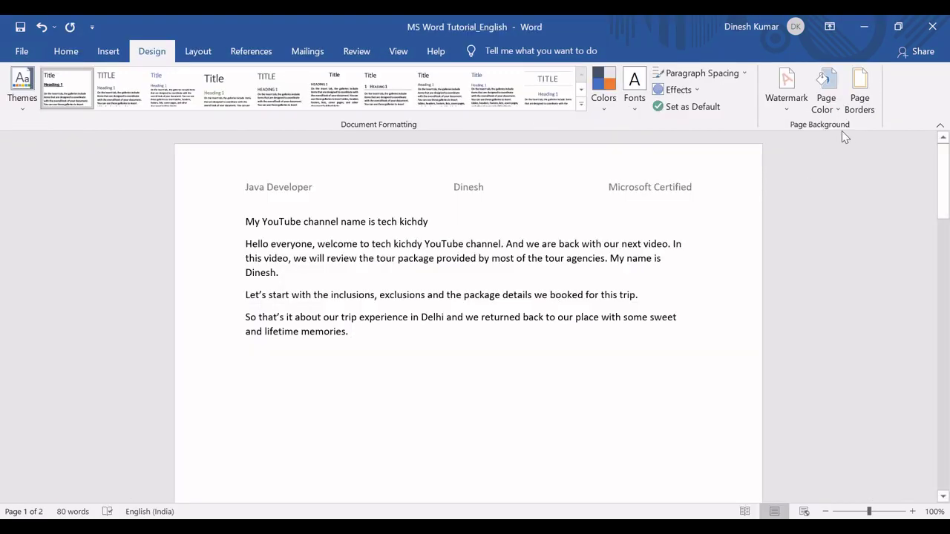
left_click(861, 97)
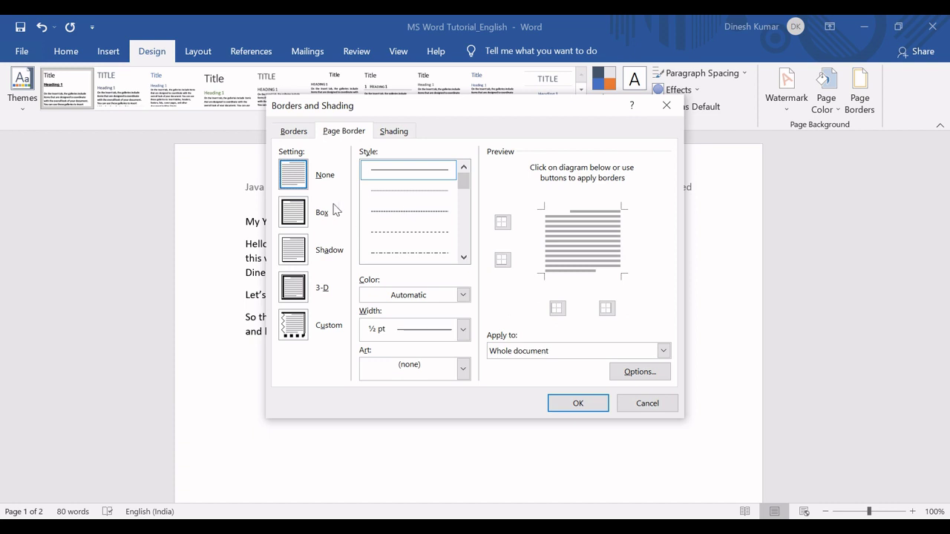
left_click(301, 216)
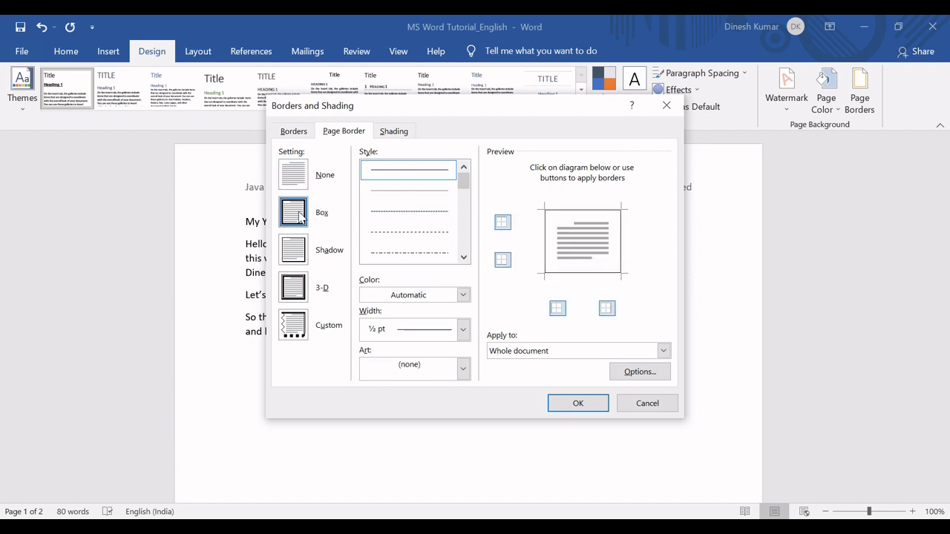
left_click(291, 172)
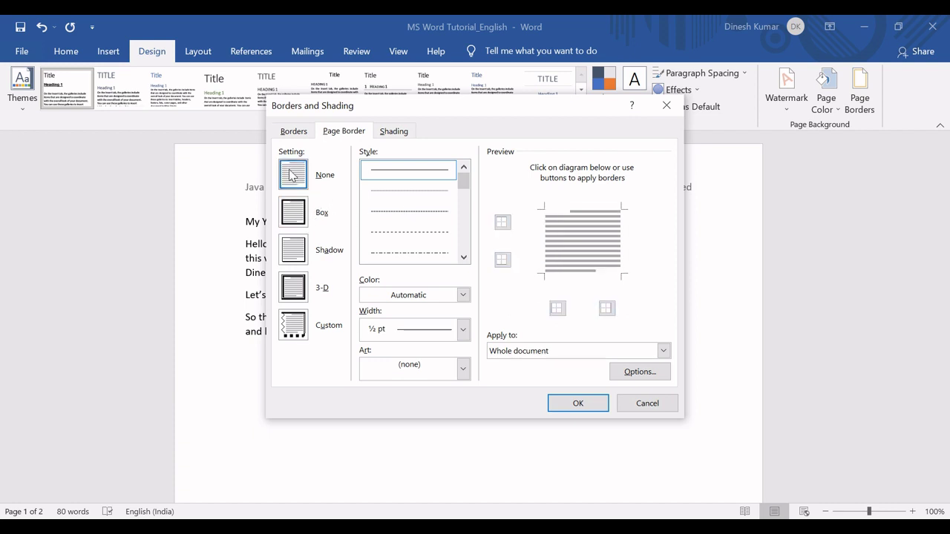
left_click(295, 216)
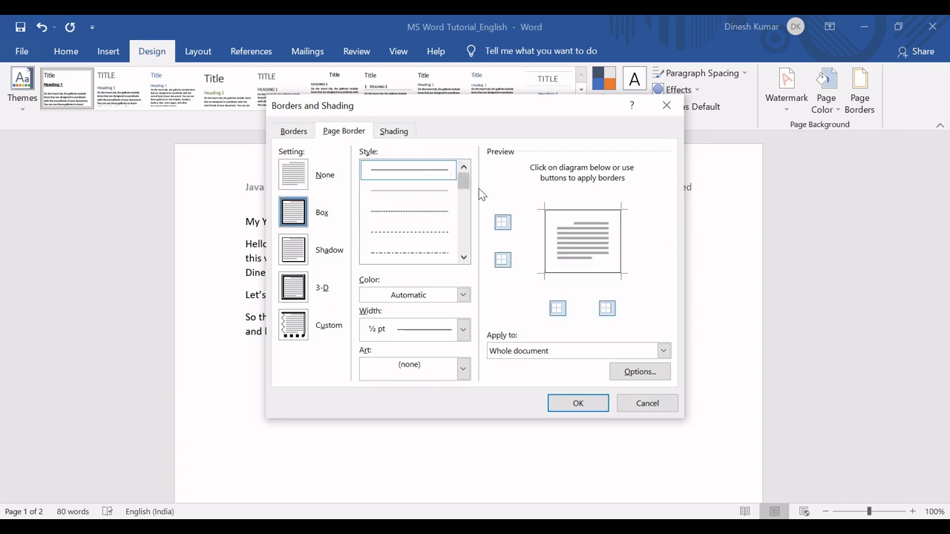
Set the page border's colour to black and apply the border to the whole document.
left_click(464, 295)
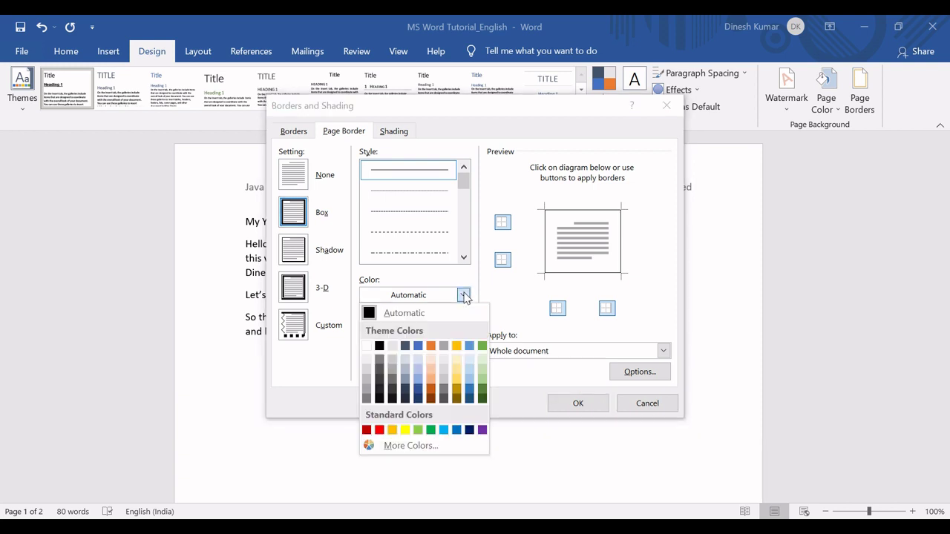
left_click(378, 349)
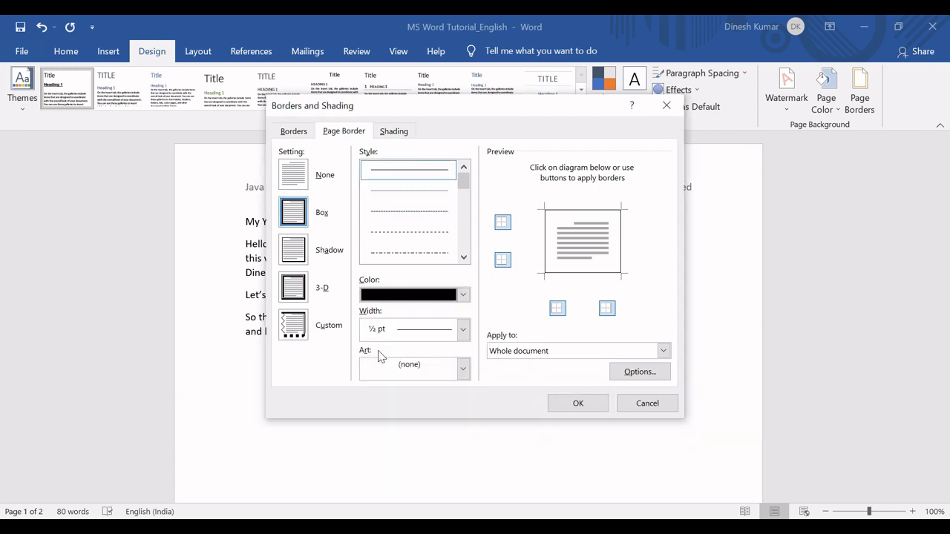
left_click(463, 296)
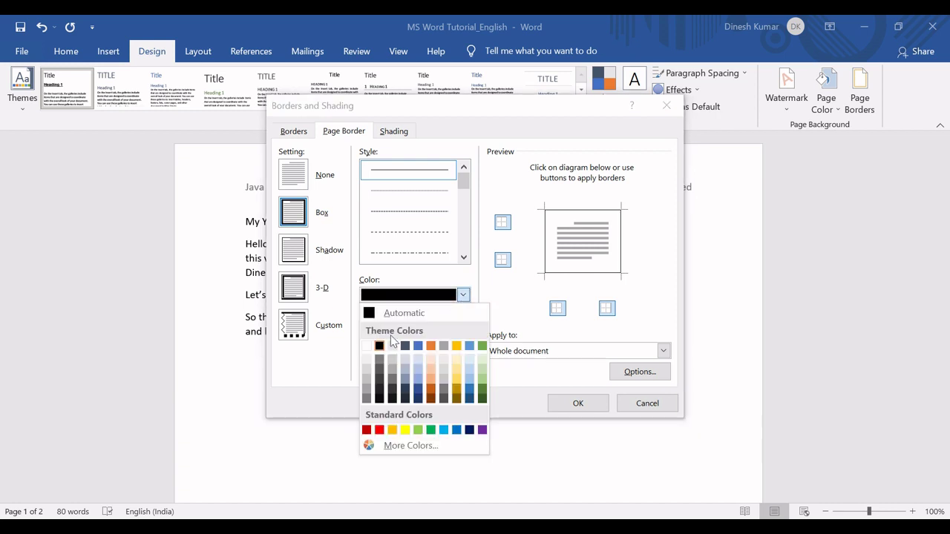
left_click(367, 347)
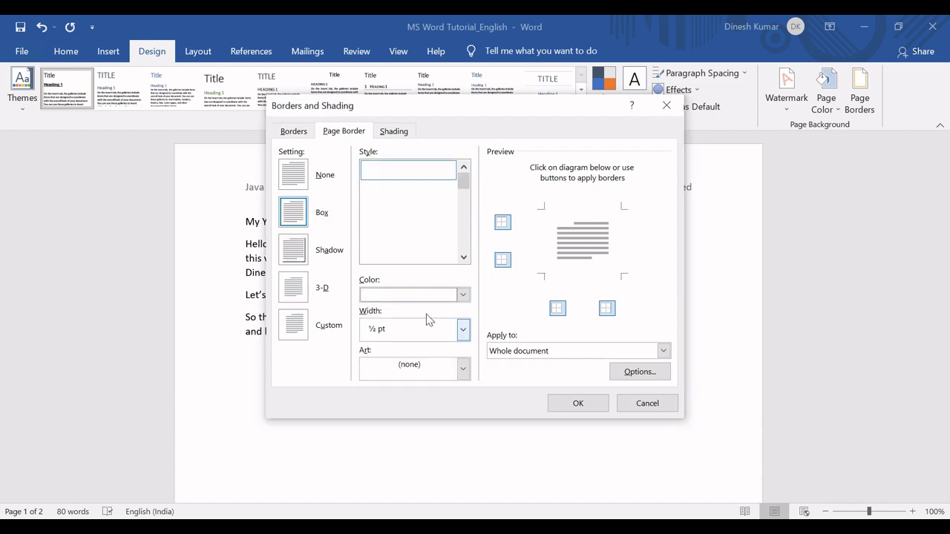
left_click(464, 295)
left_click(380, 345)
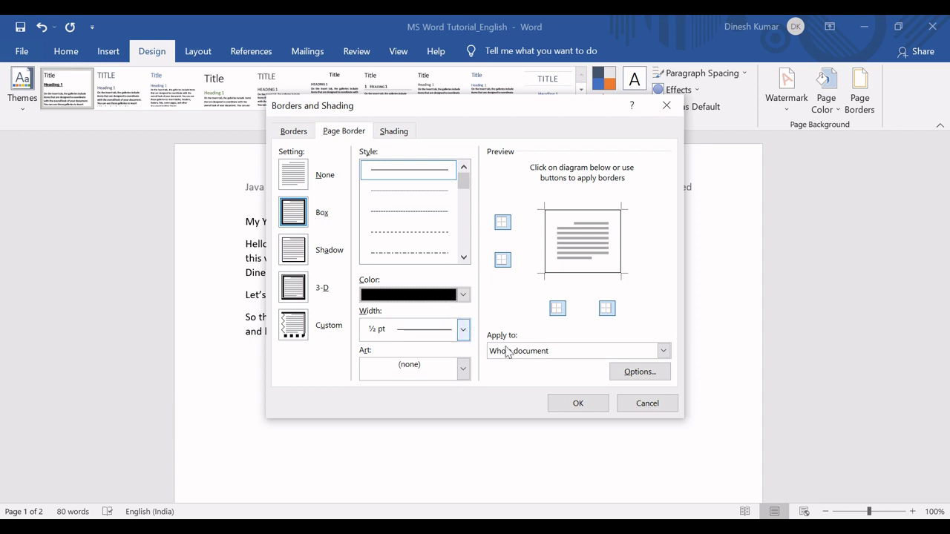
left_click(577, 403)
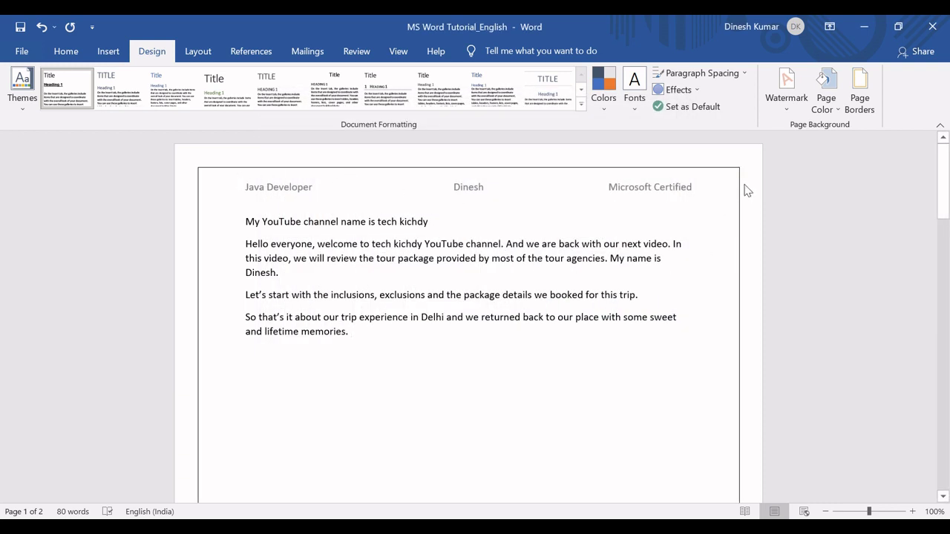
Restyle the whole document's page border as a red dashed line 2 ¼ pt wide, without art.
left_click_drag(947, 164, 889, 104)
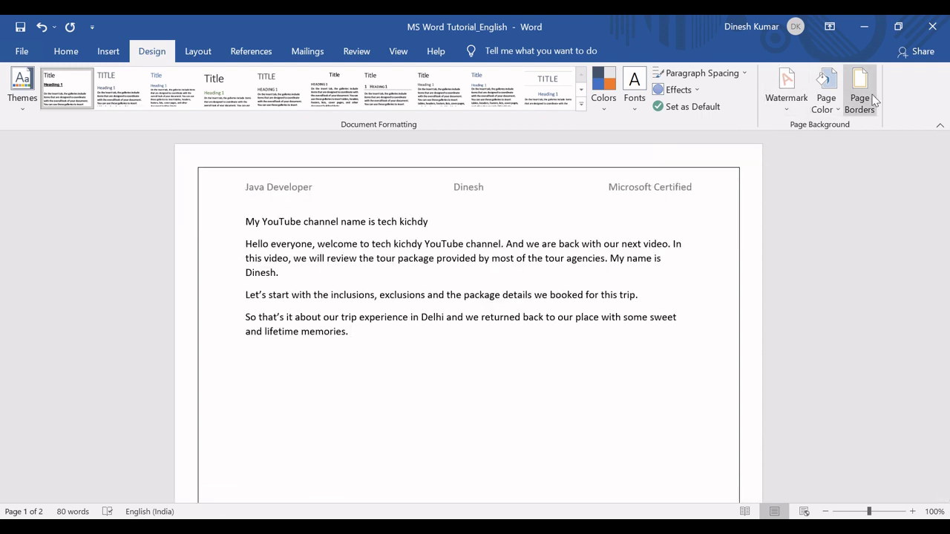
left_click(859, 93)
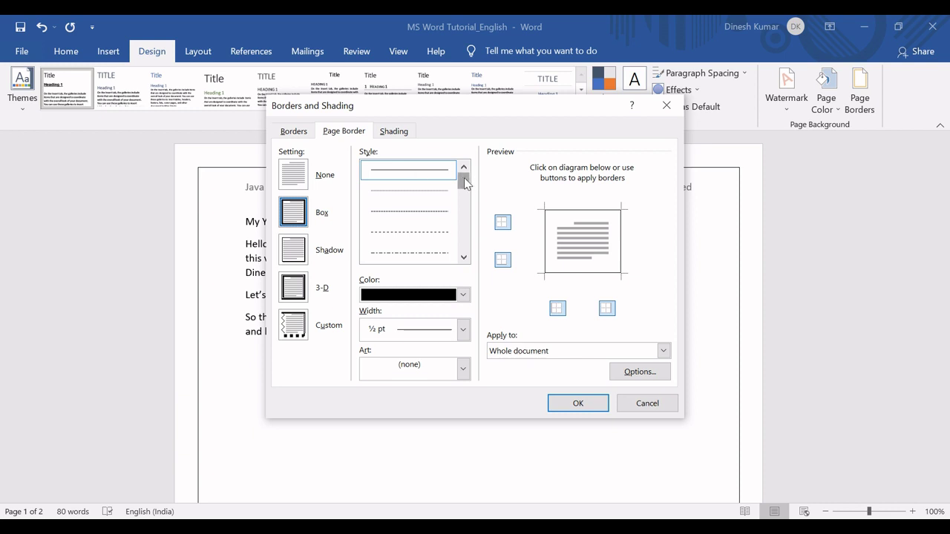
left_click(412, 231)
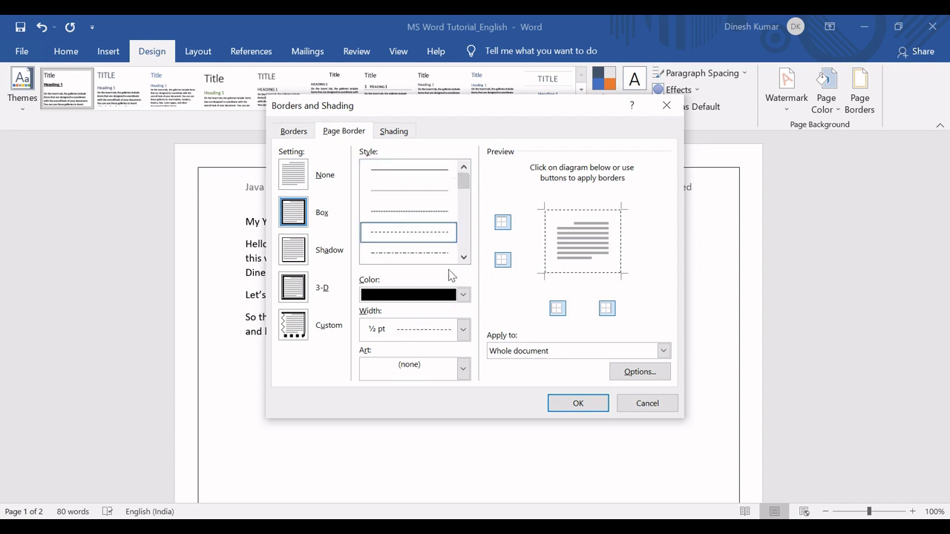
left_click(462, 294)
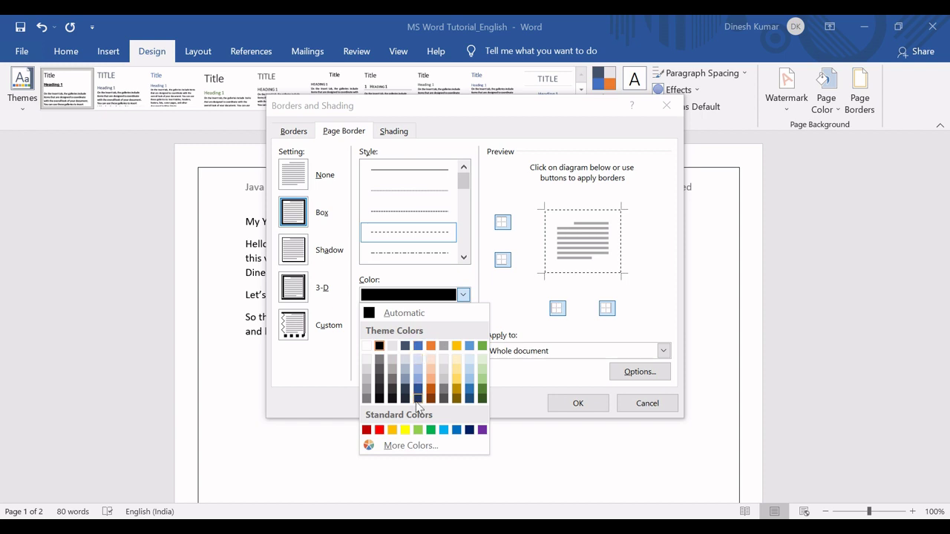
left_click(379, 430)
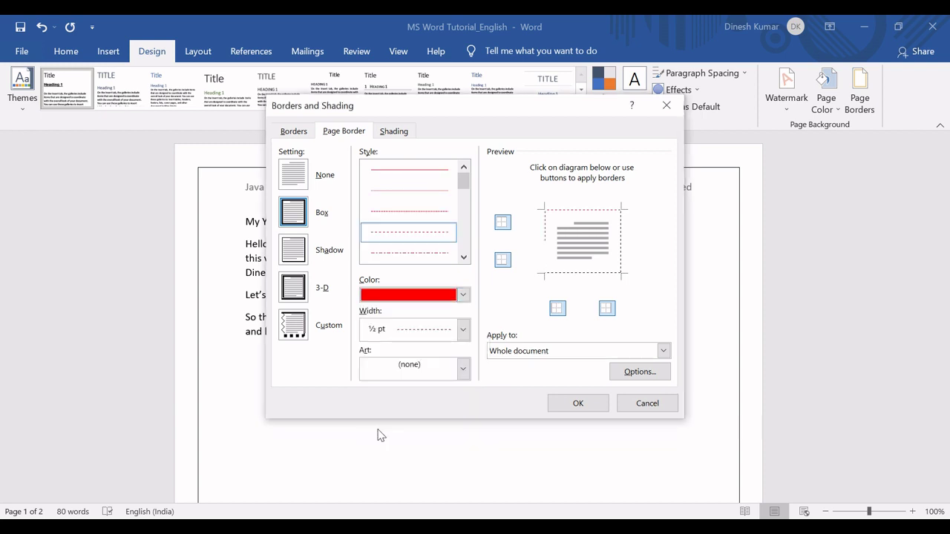
left_click(462, 330)
left_click(402, 250)
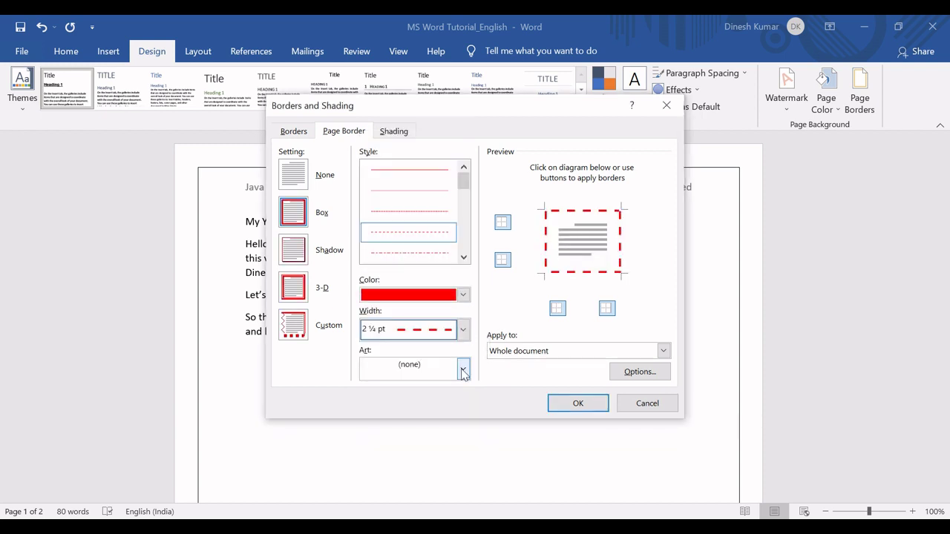
left_click(462, 370)
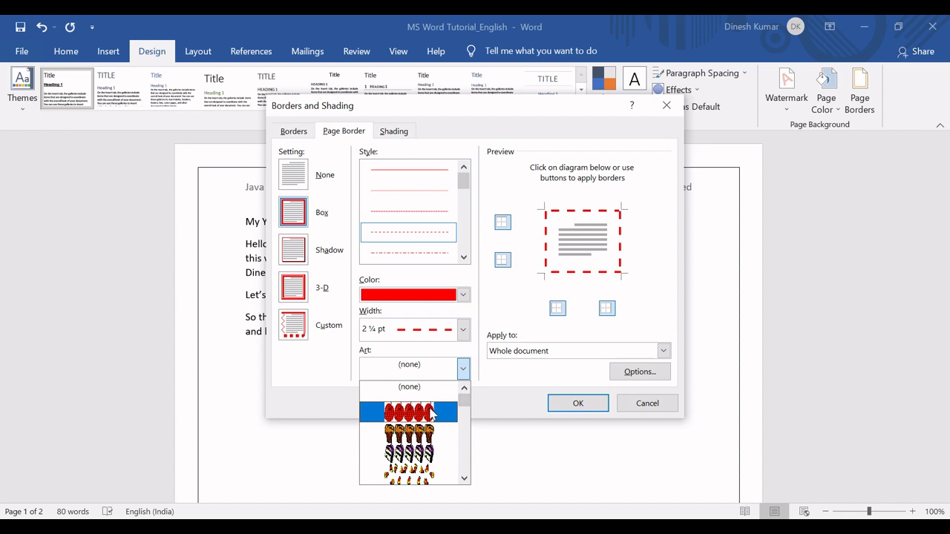
left_click(493, 304)
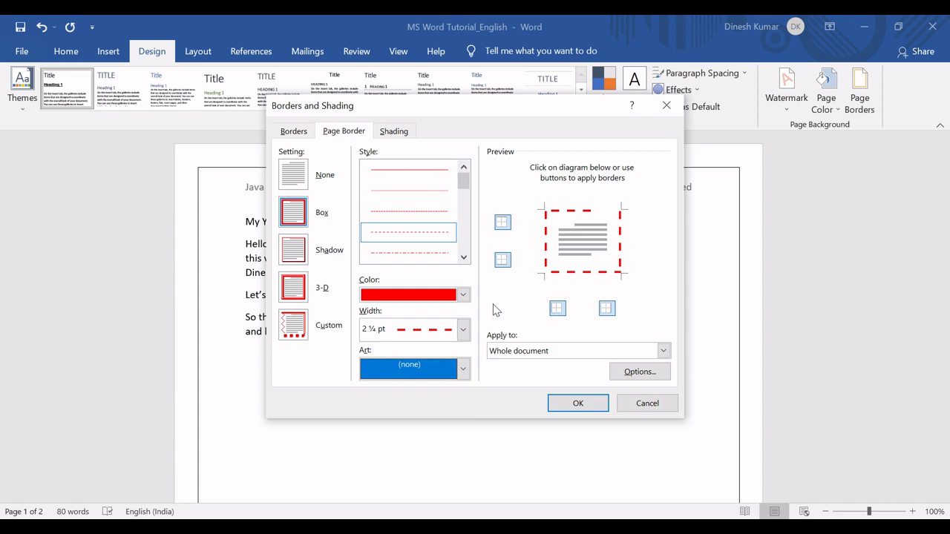
Remove the top and bottom page borders, keep only the left and right ones, and apply this to the whole document.
left_click(502, 222)
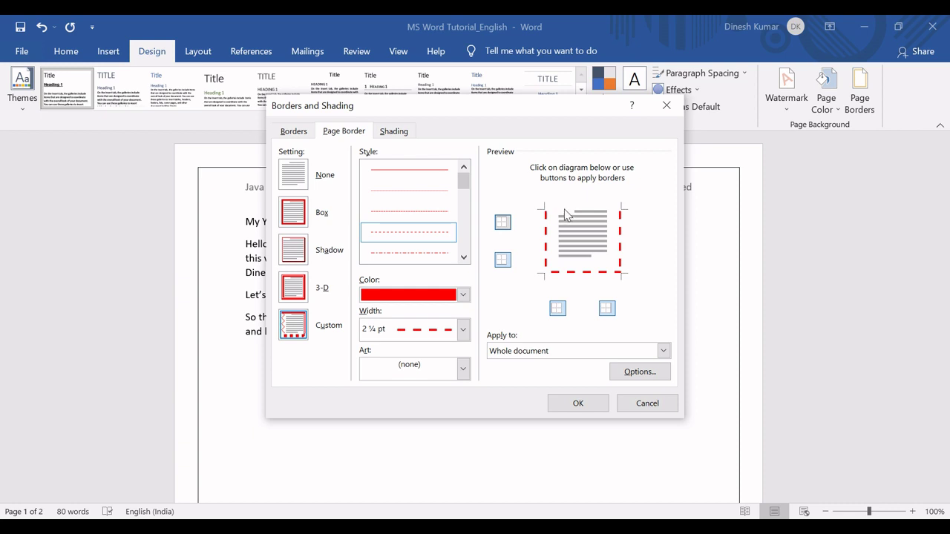
left_click(502, 259)
left_click(557, 310)
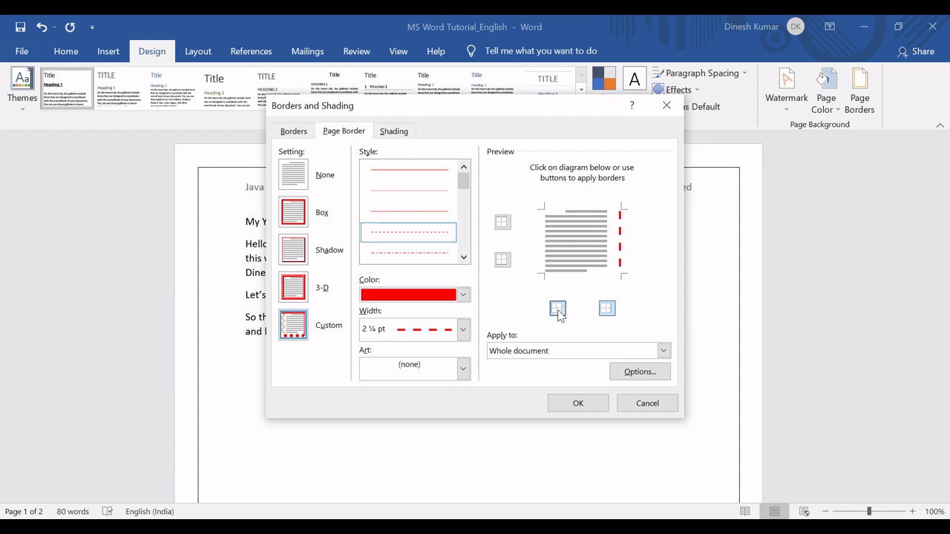
left_click(607, 309)
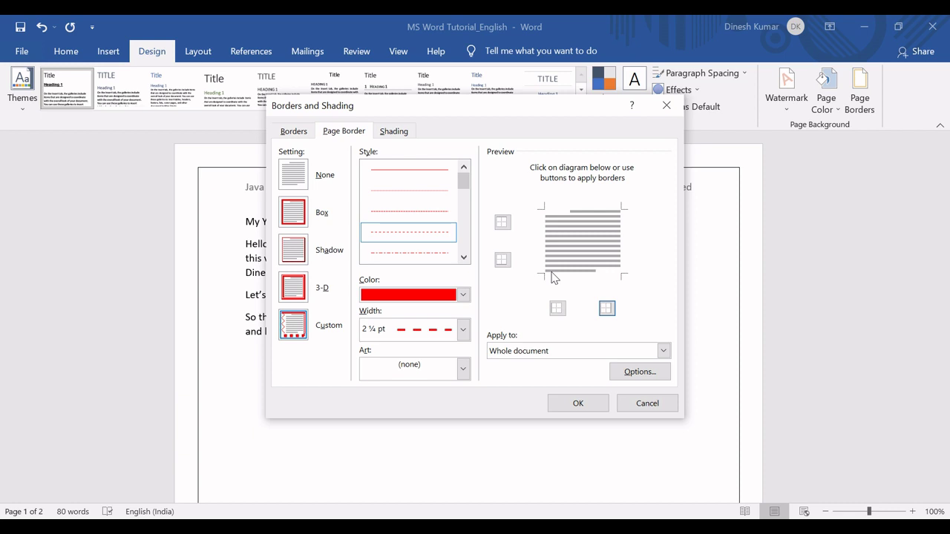
left_click(607, 308)
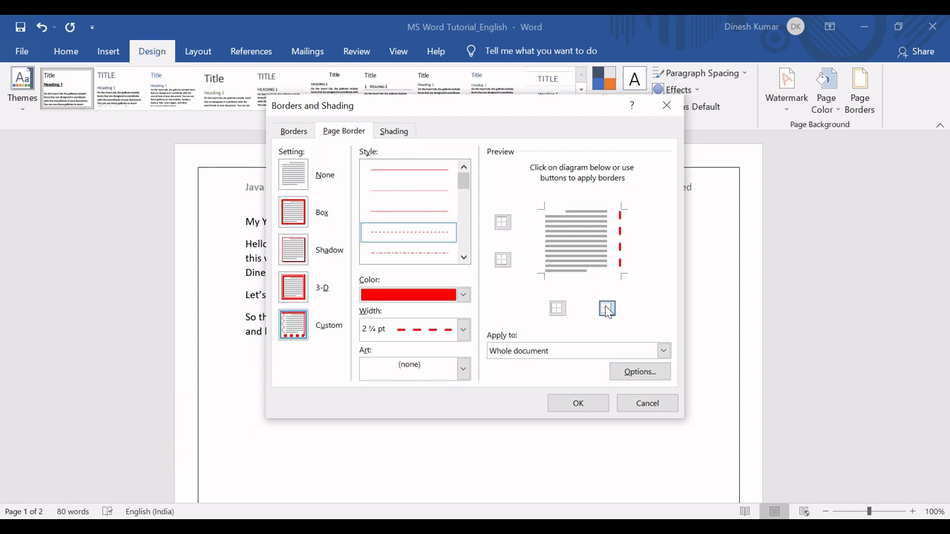
left_click(558, 309)
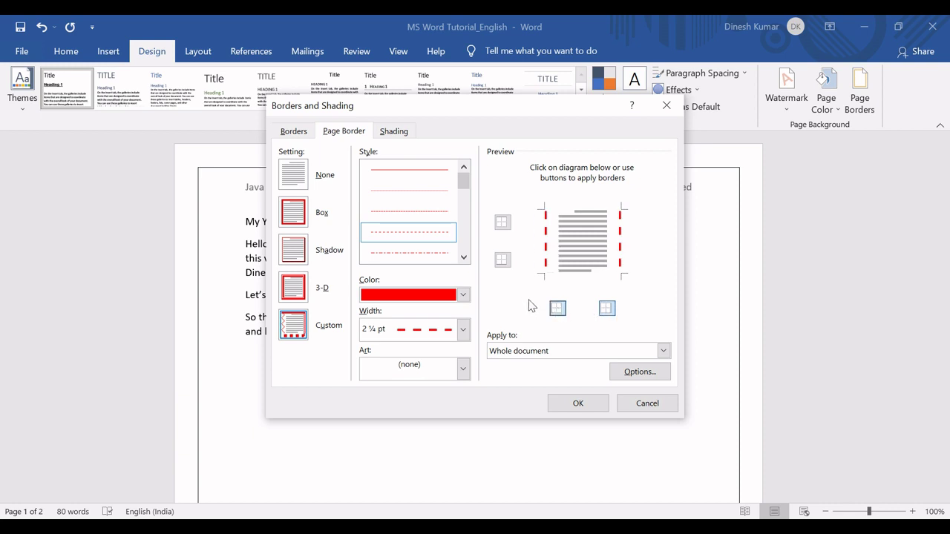
left_click(577, 404)
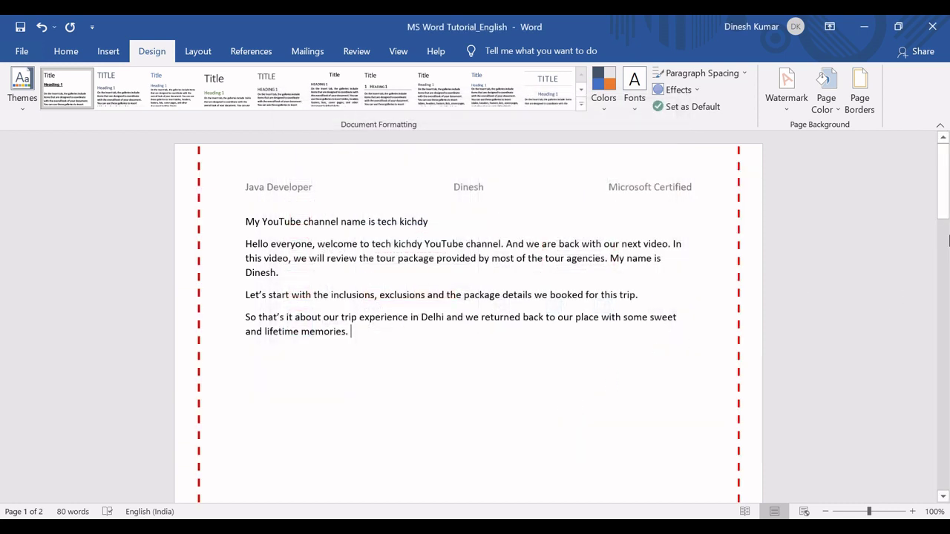
Undo the red dashed side borders and the earlier black box page border.
left_click_drag(944, 195, 824, 262)
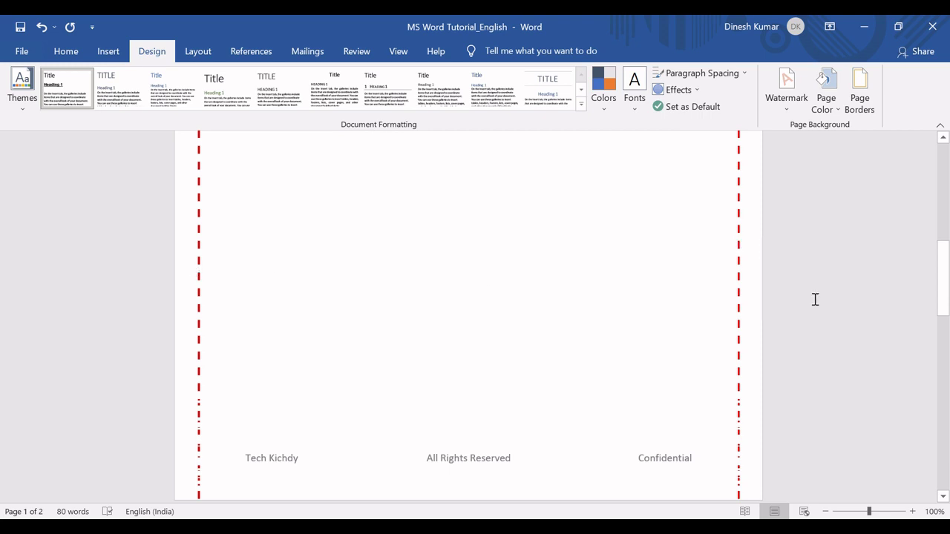
left_click_drag(947, 268, 944, 141)
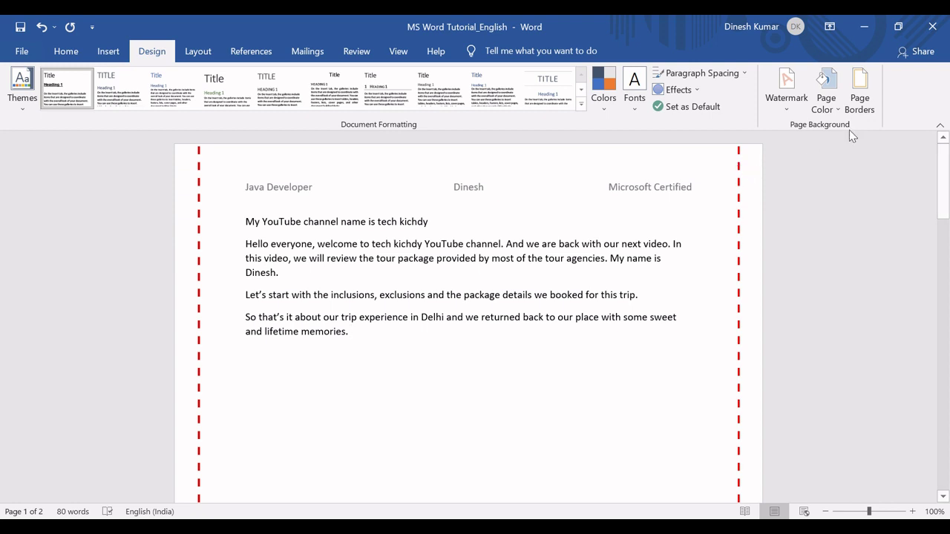
left_click(858, 93)
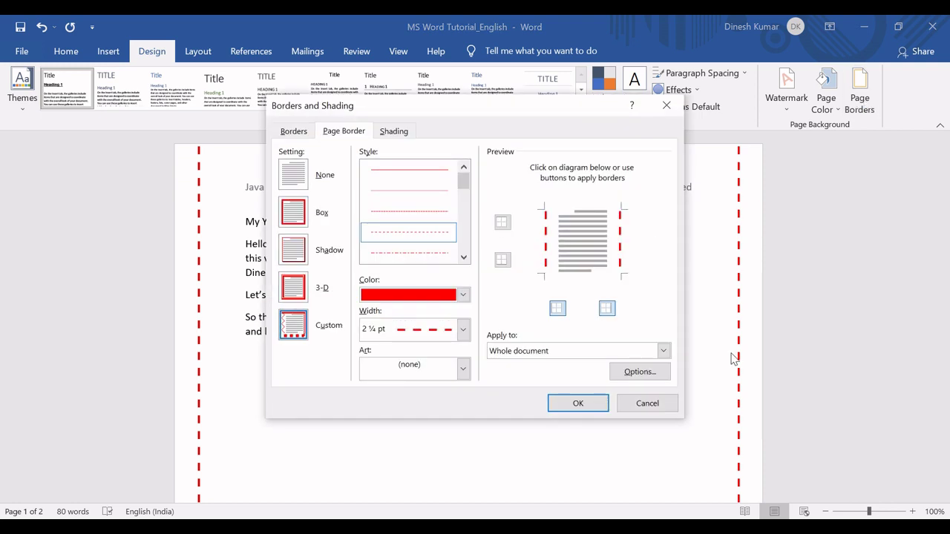
left_click(647, 404)
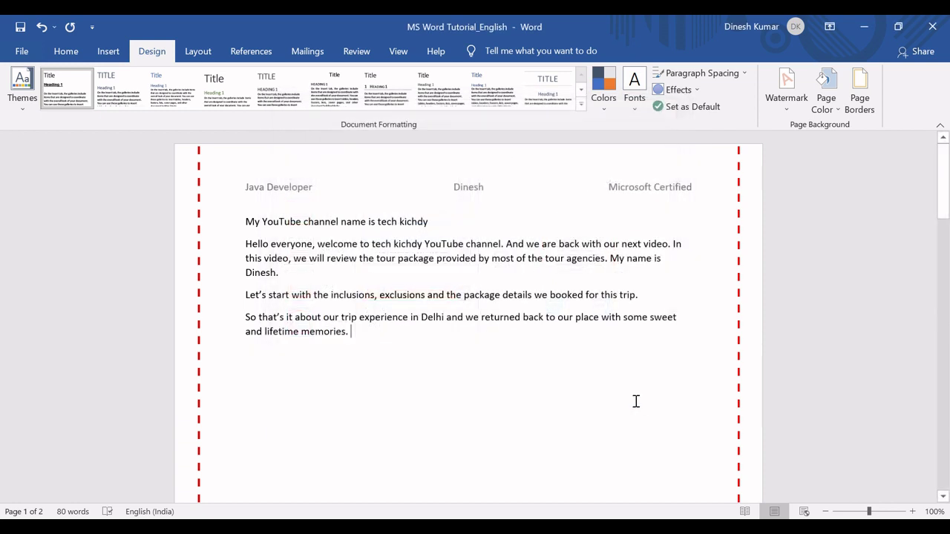
key("ctrl+z")
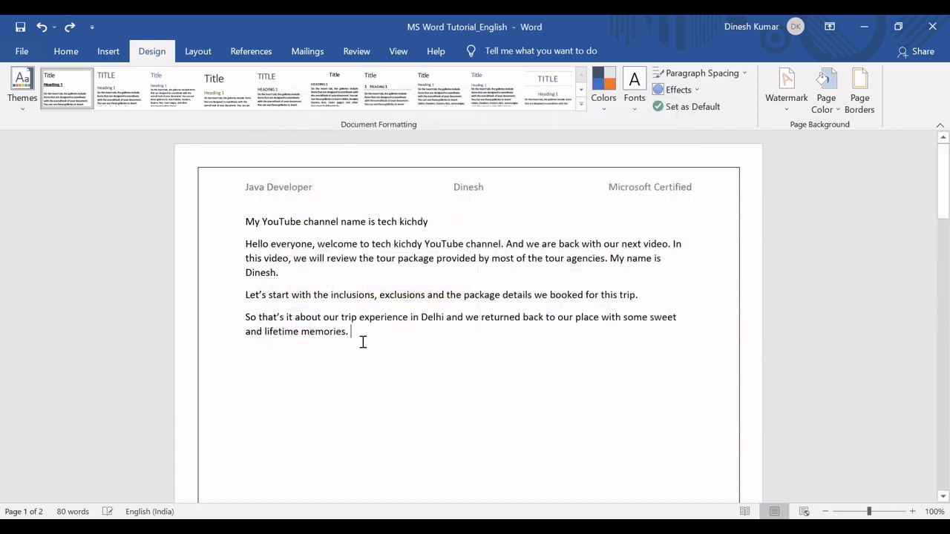
key("ctrl+z")
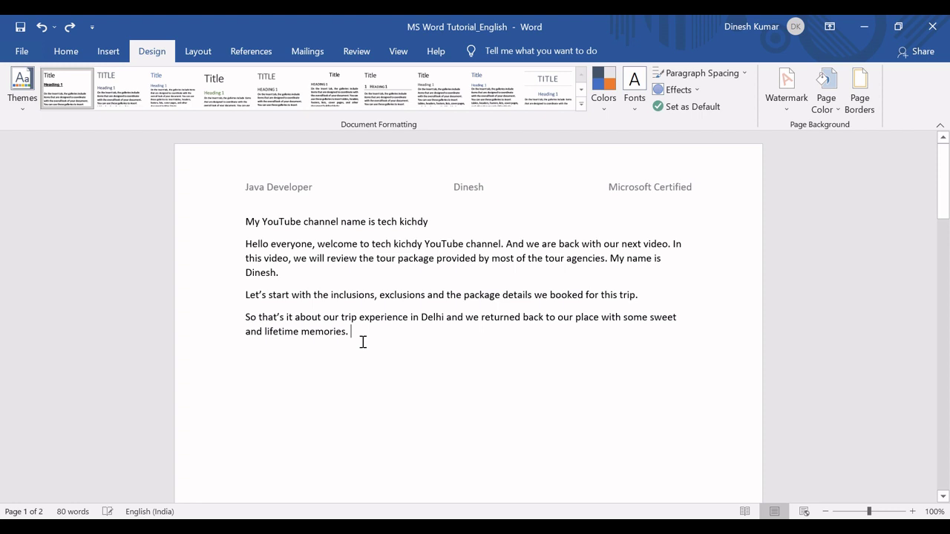
Switch to the Excel functions list, fill cell C23, Page Borders with customisation, with light green, and select cell C24.
key("alt+Tab")
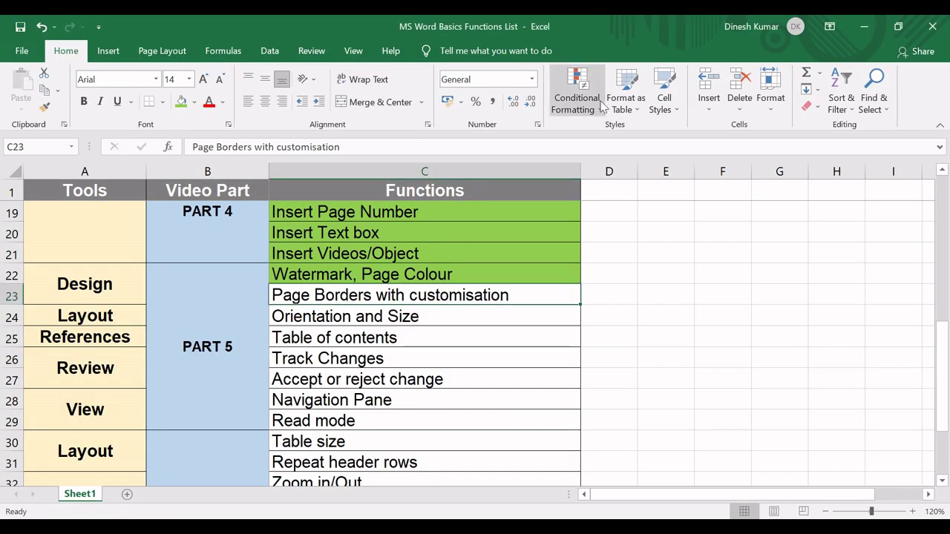
left_click(182, 102)
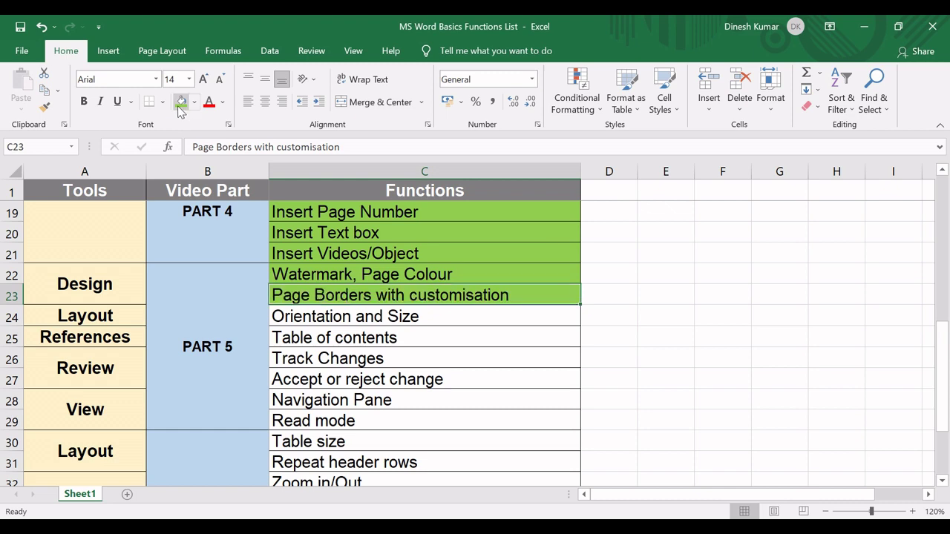
left_click(390, 317)
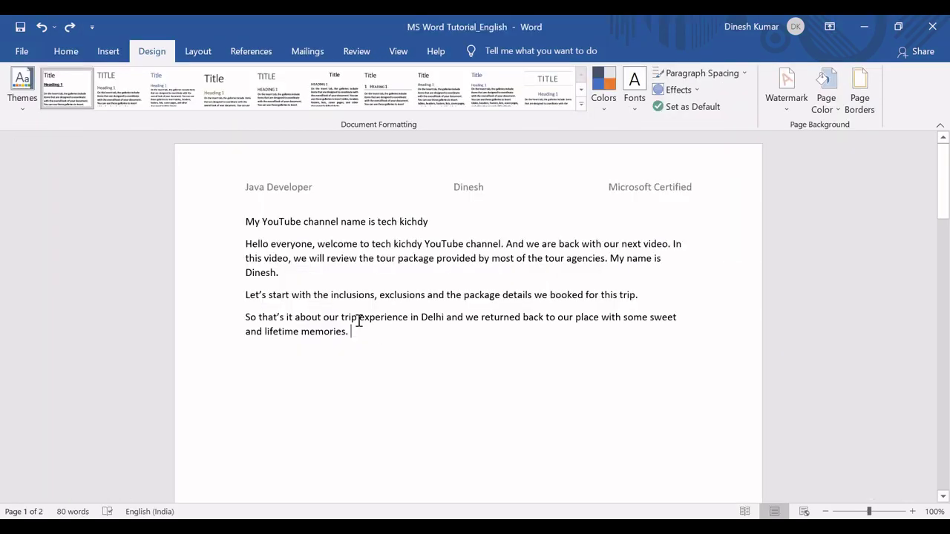
Try Landscape orientation on the Word document's pages, and set them back to Portrait.
left_click(191, 54)
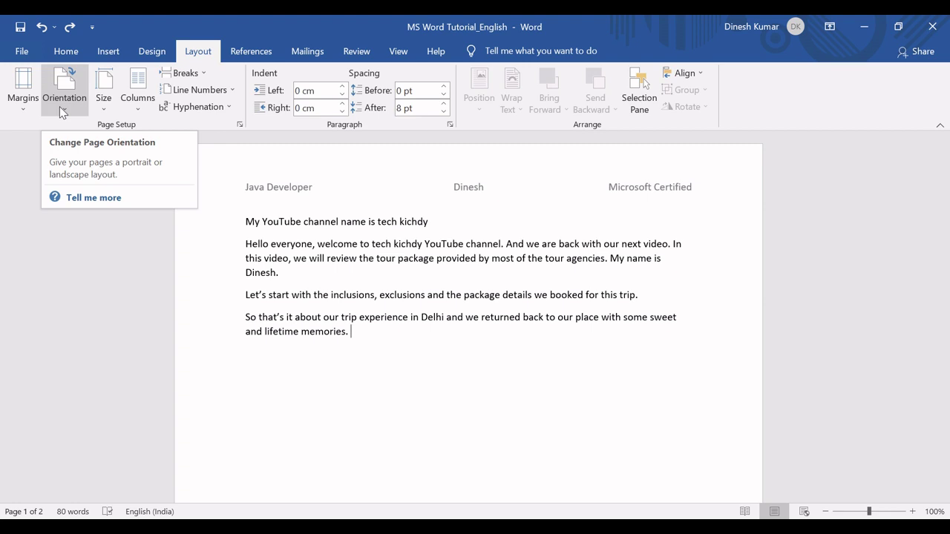
left_click_drag(946, 178, 942, 128)
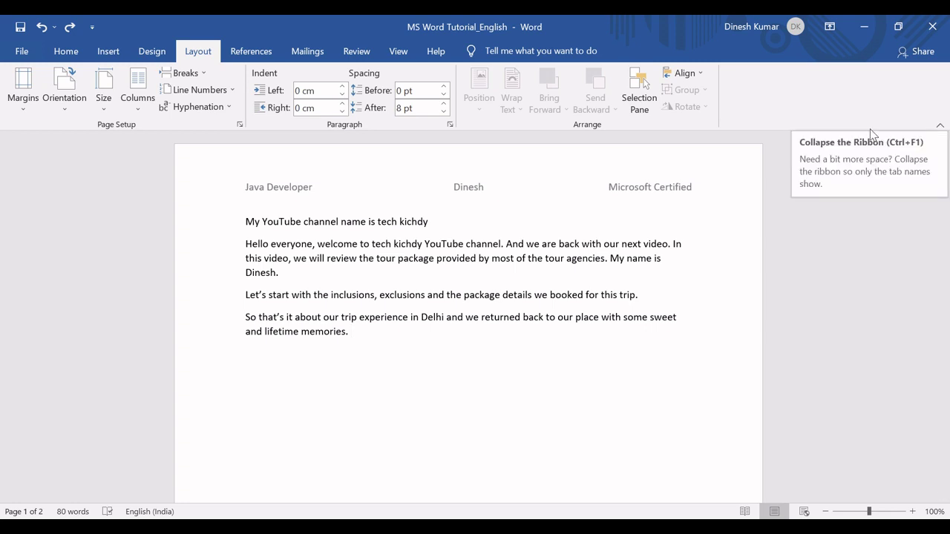
left_click(56, 115)
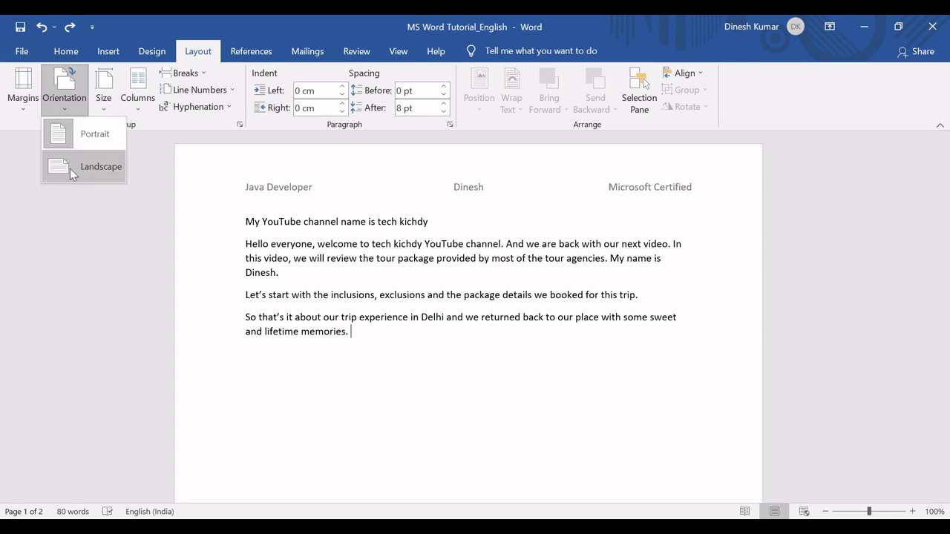
left_click(69, 165)
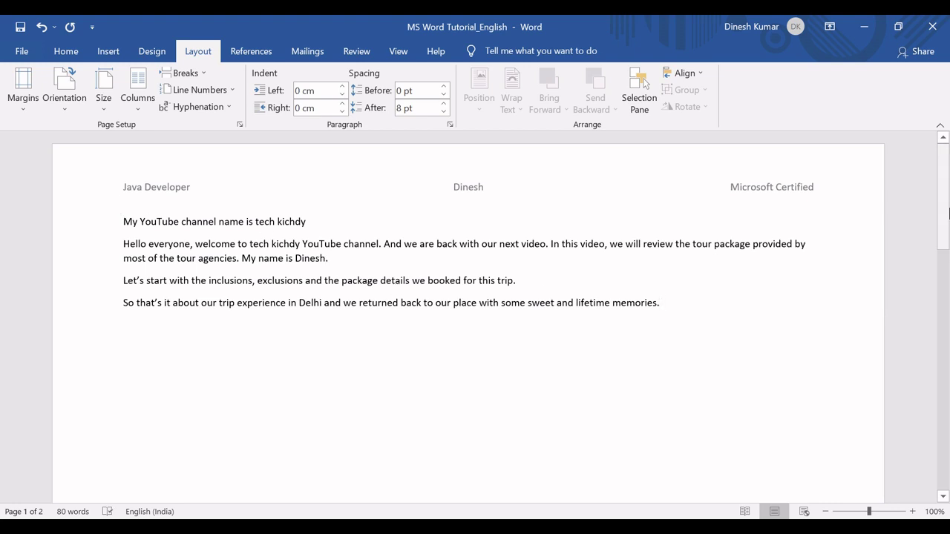
left_click_drag(945, 212, 906, 154)
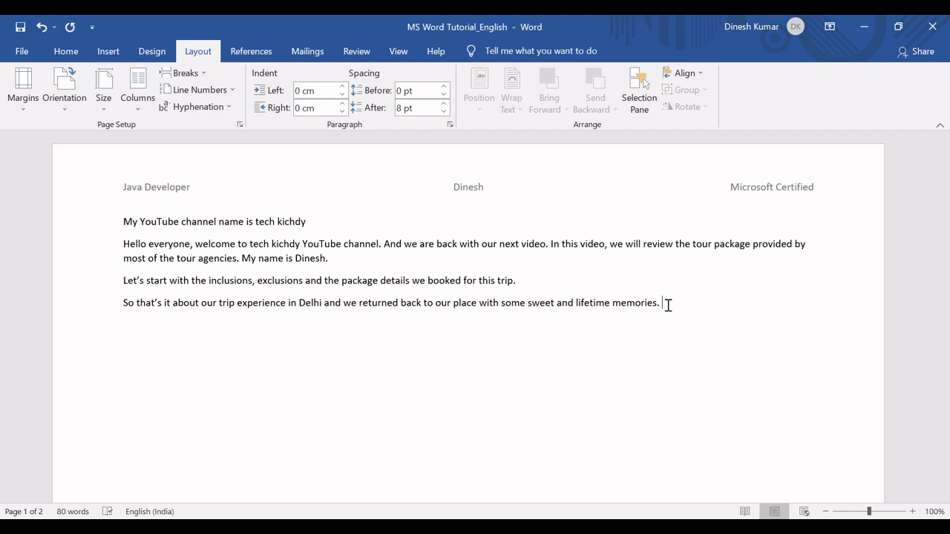
left_click(69, 113)
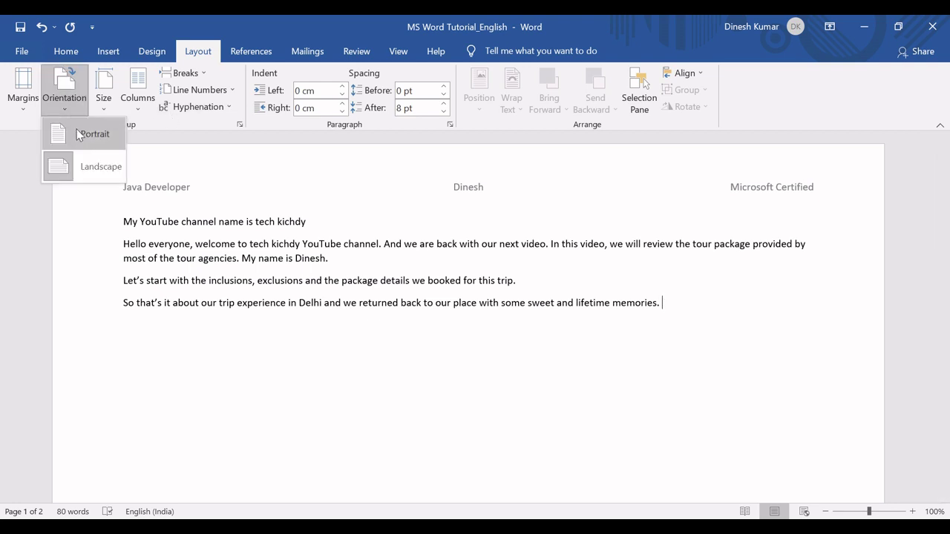
left_click(77, 132)
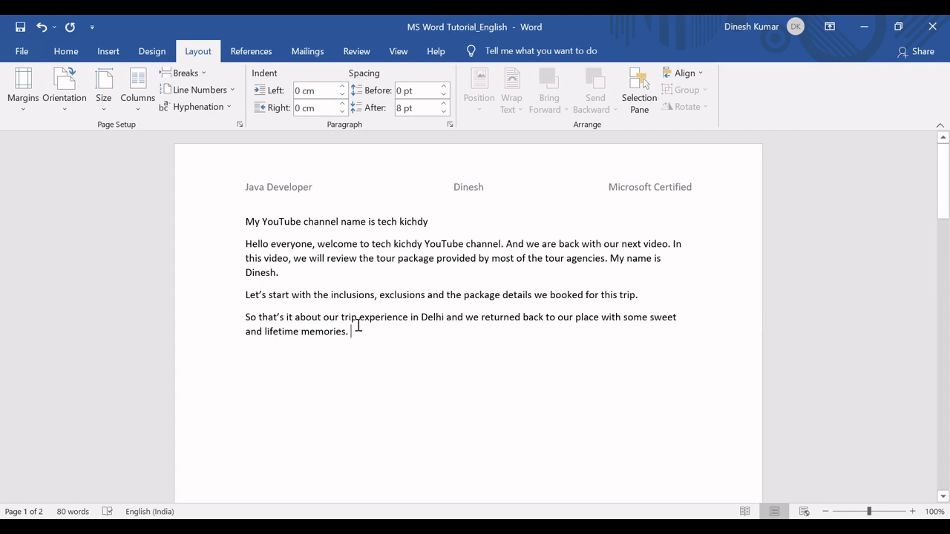
double_click(358, 332)
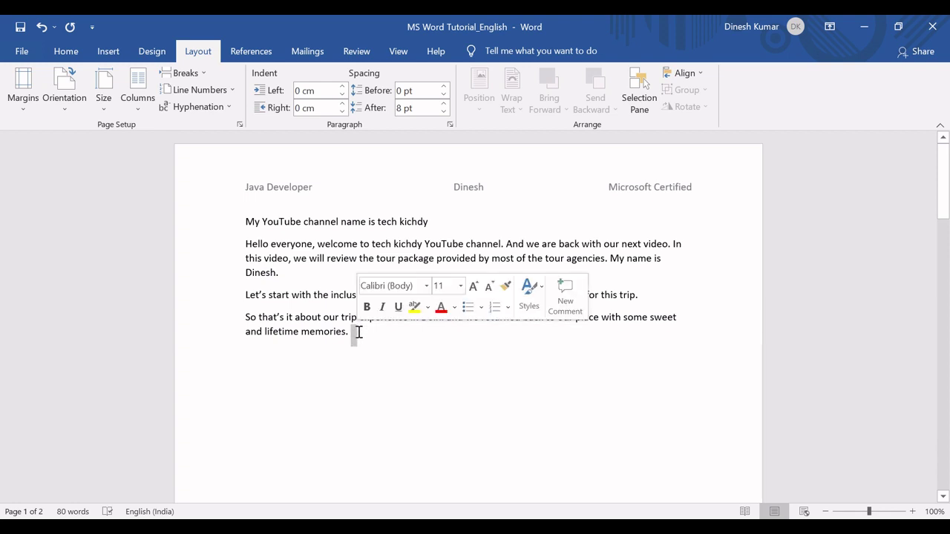
left_click(357, 333)
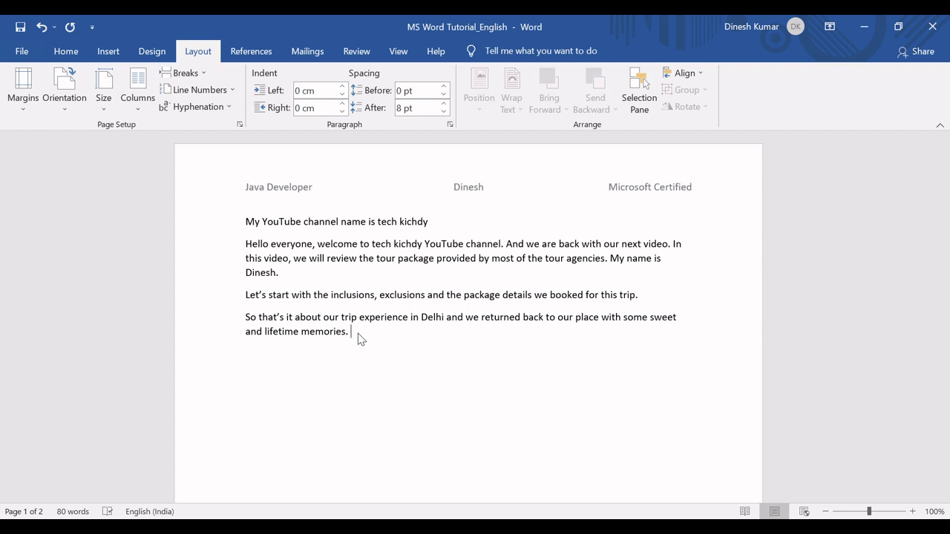
Change the document's paper size to A3, 29.7 cm x 42 cm.
left_click(107, 111)
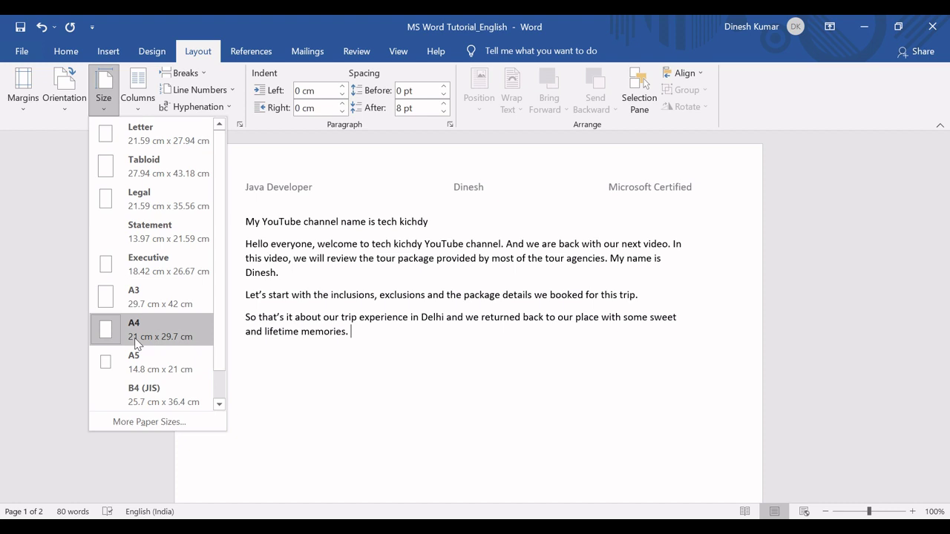
left_click(150, 299)
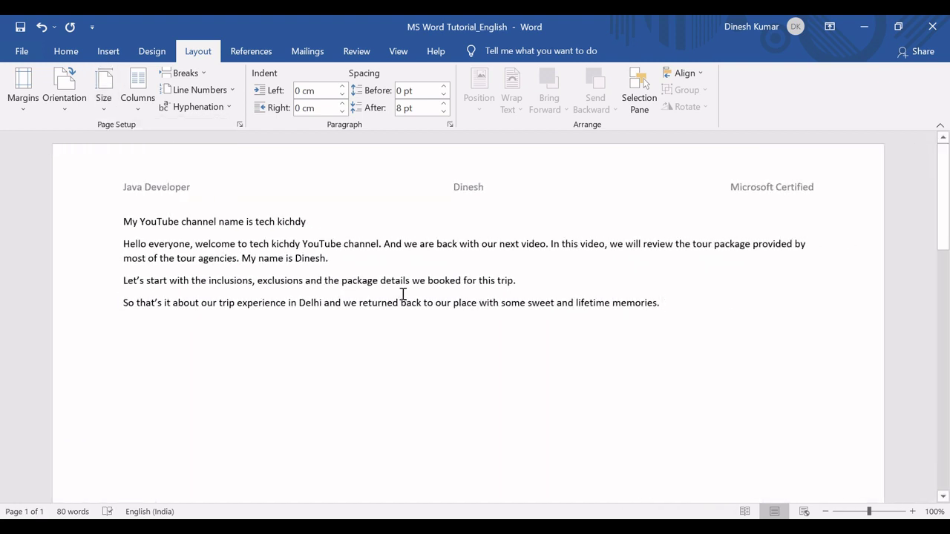
Try the Letter paper size on the Word document, and set it to A4, 21 cm x 29.7 cm.
left_click(104, 100)
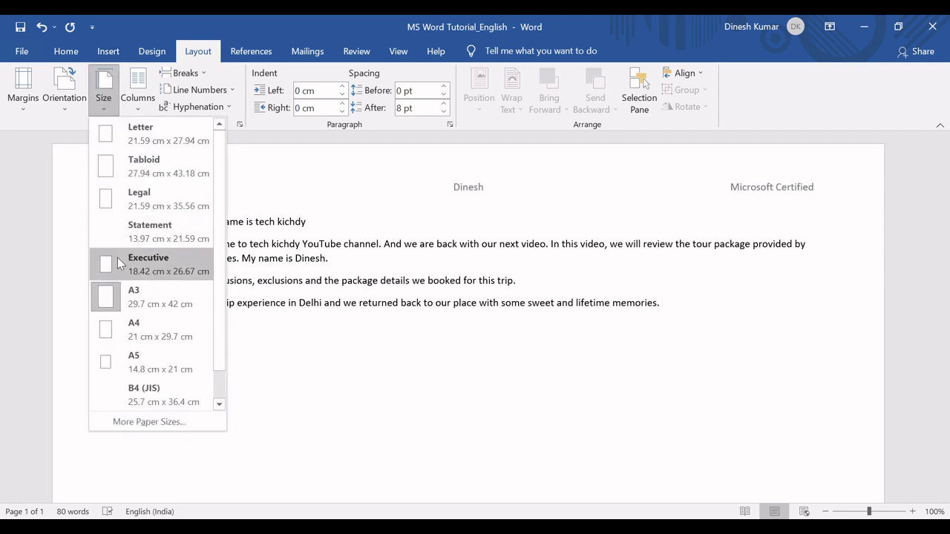
left_click(152, 136)
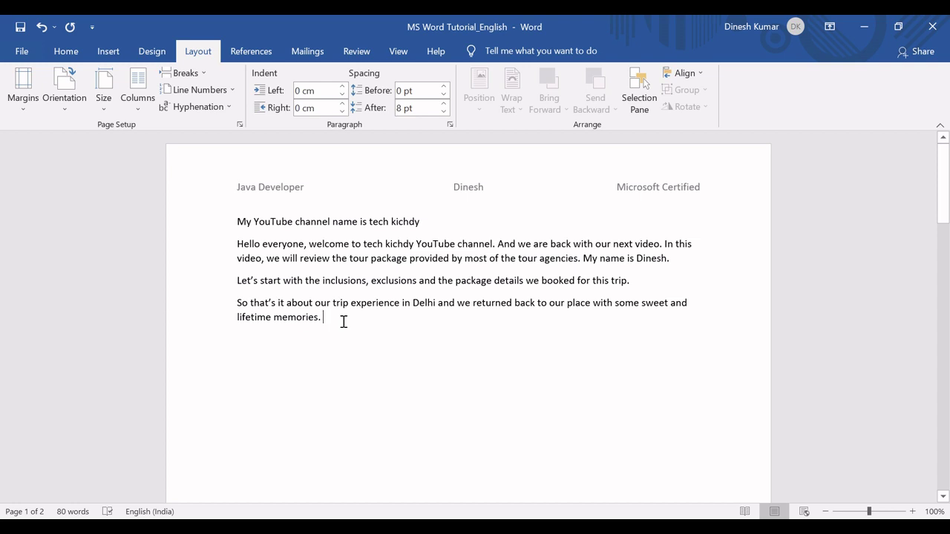
left_click(103, 108)
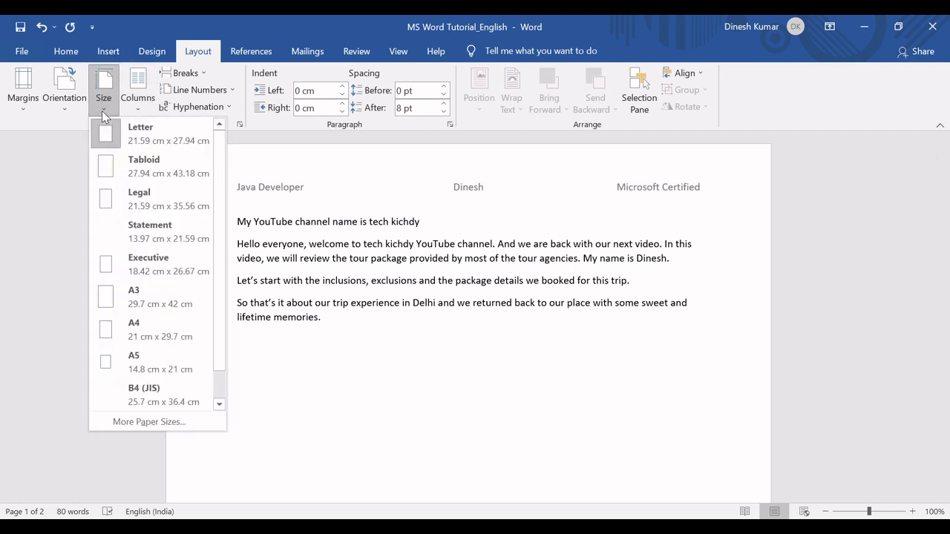
left_click(147, 335)
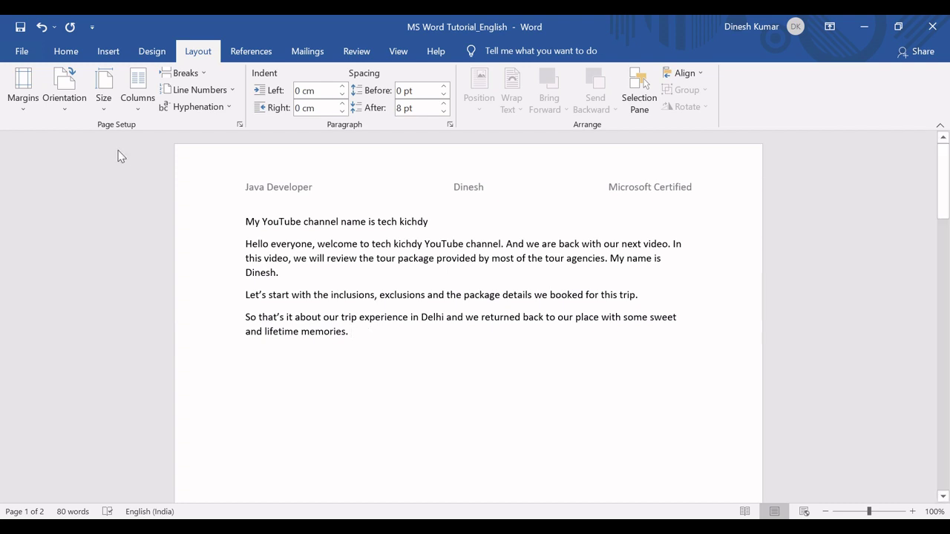
left_click(105, 97)
left_click(104, 98)
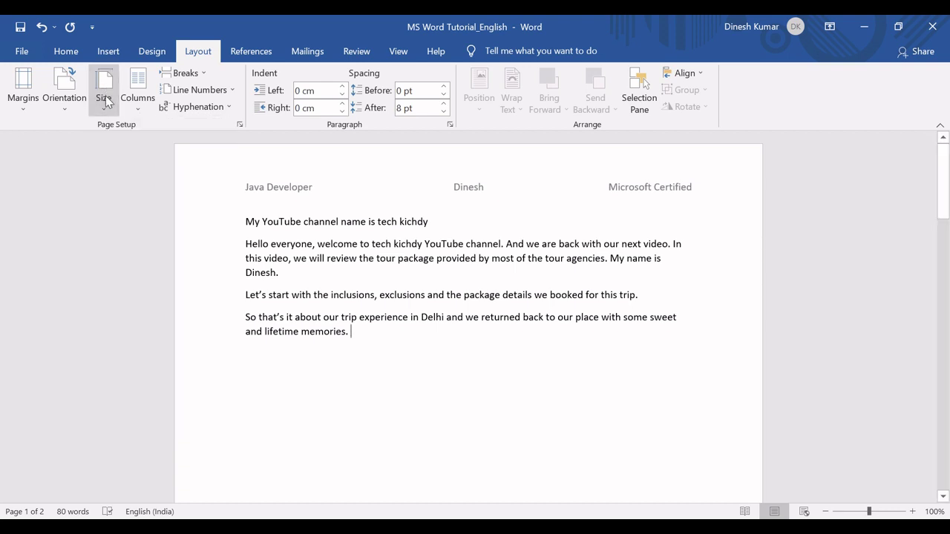
left_click(105, 102)
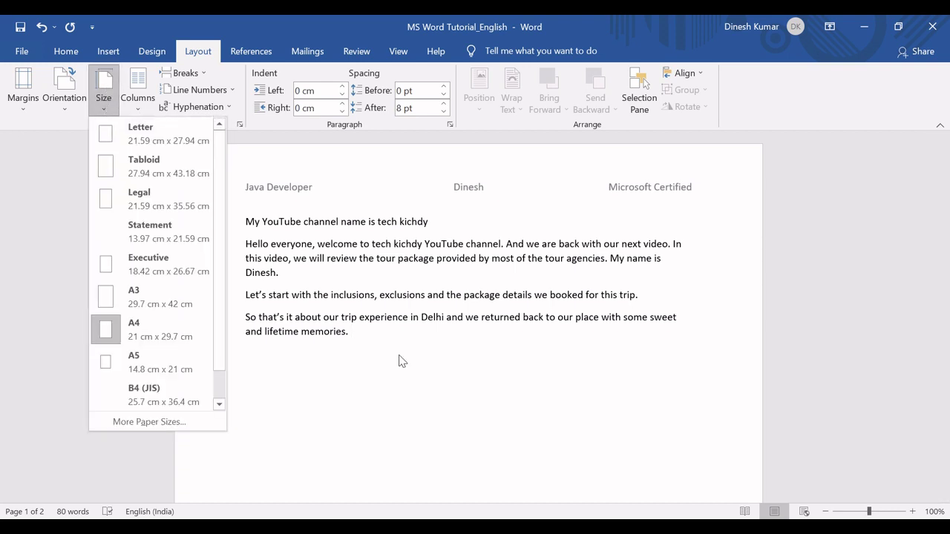
left_click(354, 335)
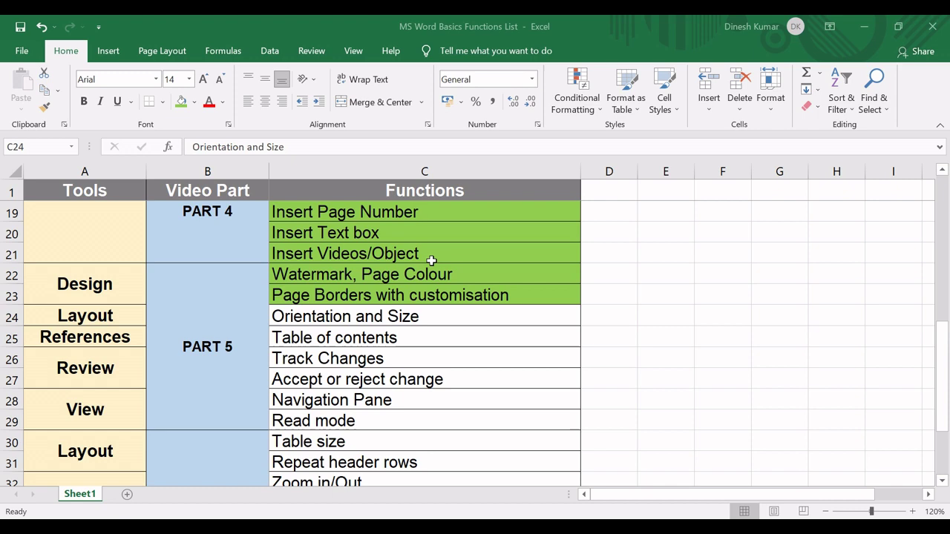
In the Excel functions list, fill cell C24, Orientation and Size, with light green, and select cell C25.
left_click(340, 318)
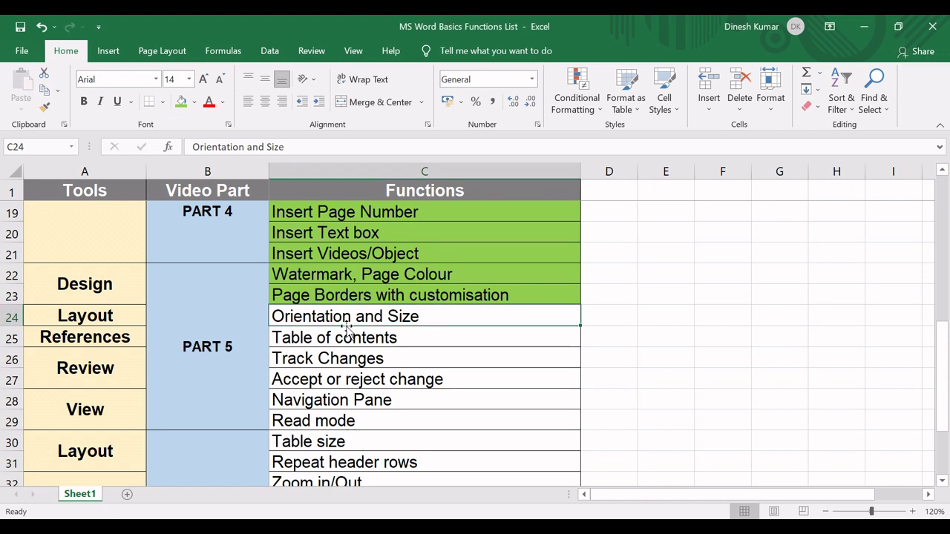
left_click(181, 101)
left_click(329, 342)
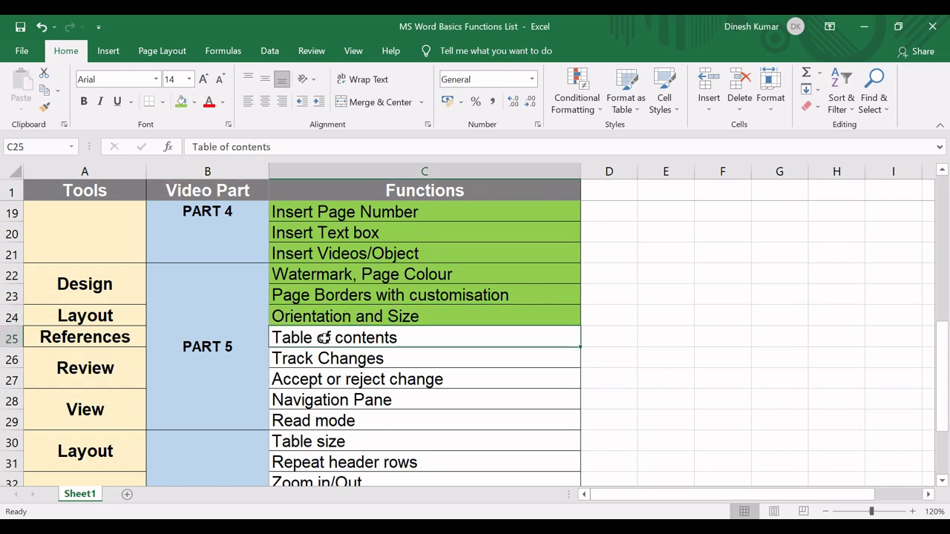
Switch to the Word document and, after blank lines below the last paragraph, enter ABCD, EFGH, IJKL and MNOP on separate lines.
key("alt+Tab")
key("Return")
key("Return")
key("Return")
key("Return")
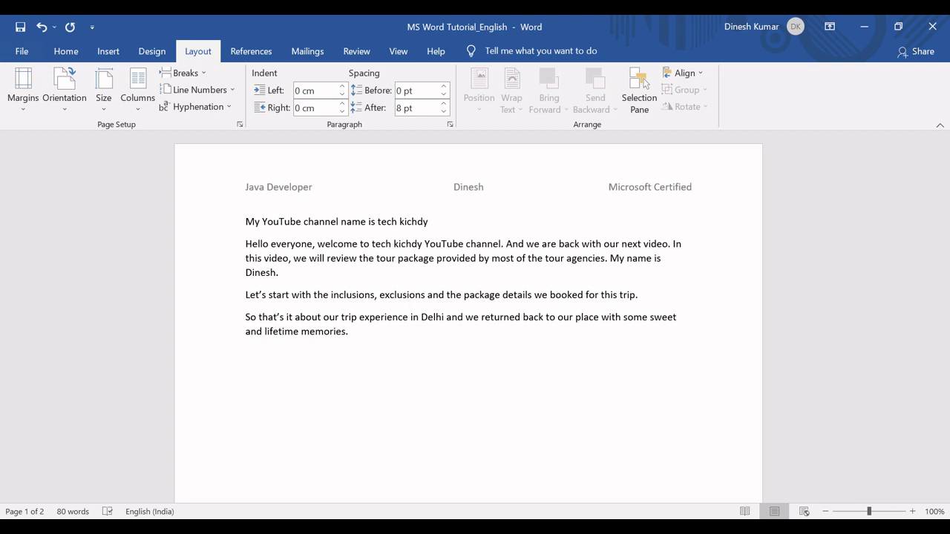
left_click(53, 56)
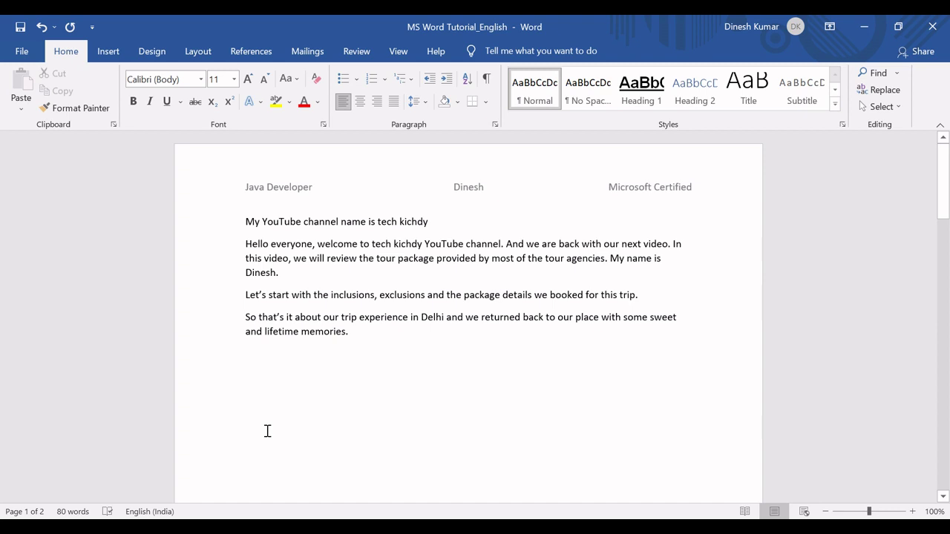
type("ABCD")
key("Return")
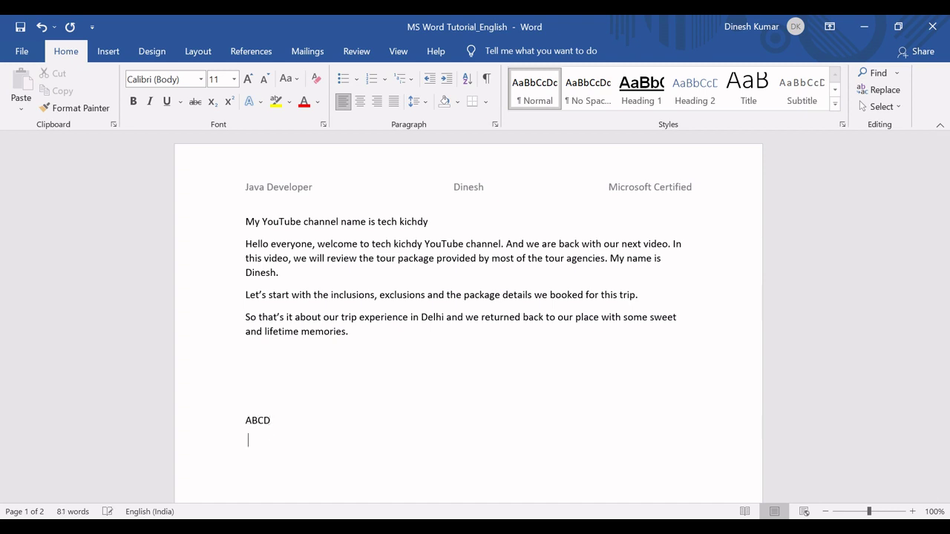
type("EFGH")
key("Return")
type("IJKL ")
type("MNOP")
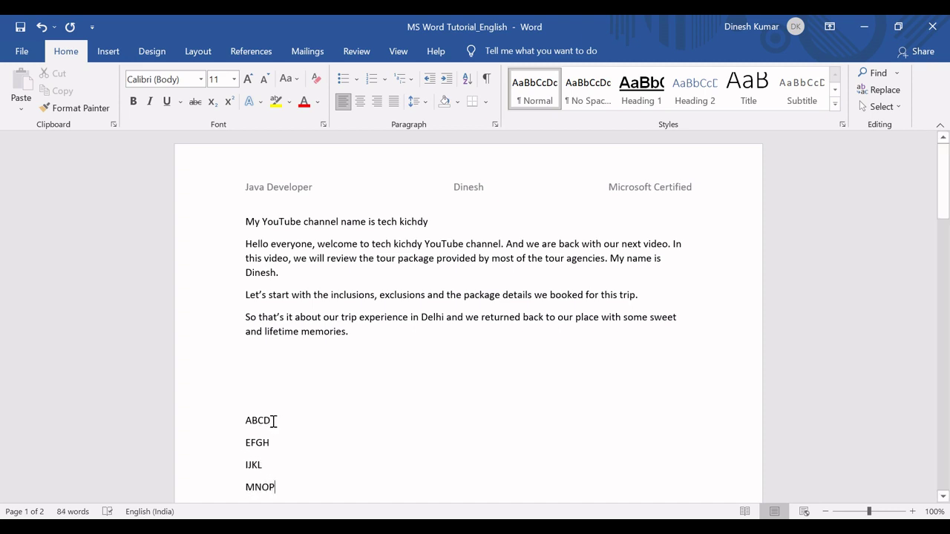
Apply the Heading 1 style to the ABCD and EFGH lines.
left_click(273, 421)
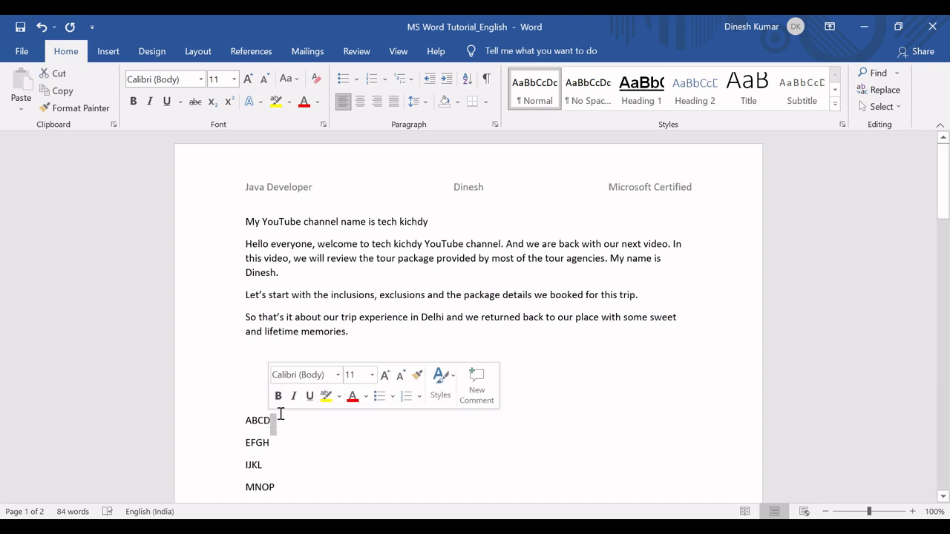
left_click(643, 101)
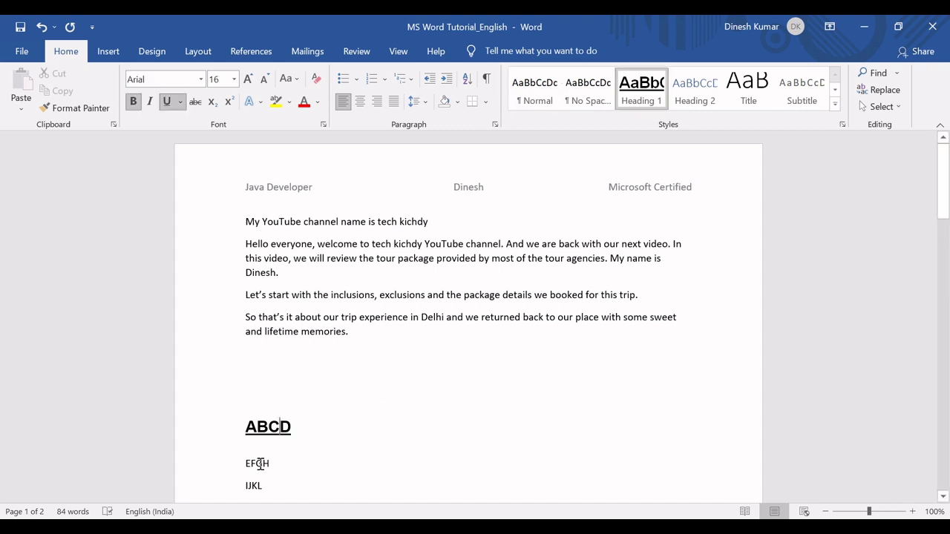
left_click(259, 463)
left_click(626, 99)
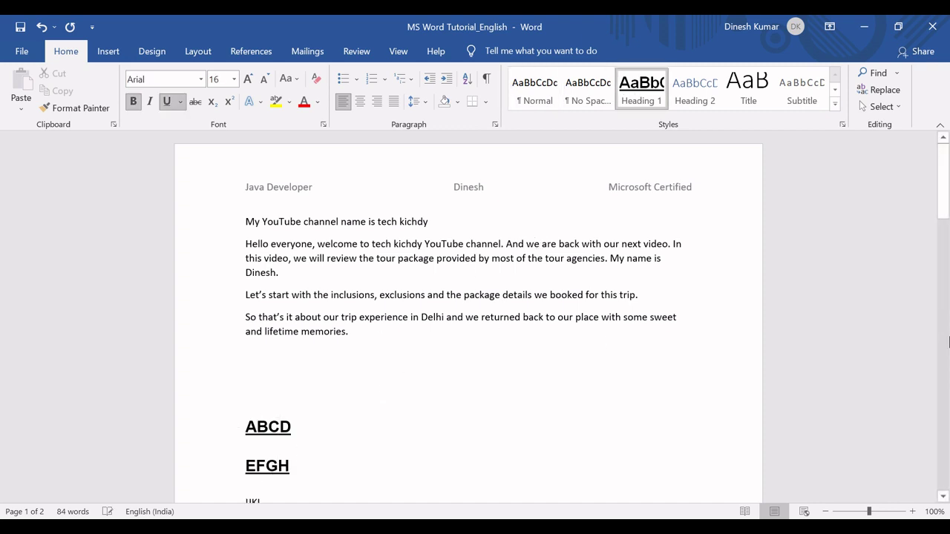
Apply the Heading 2 style to the IJKL line and Heading 1 to the MNOP line.
left_click_drag(942, 201, 945, 248)
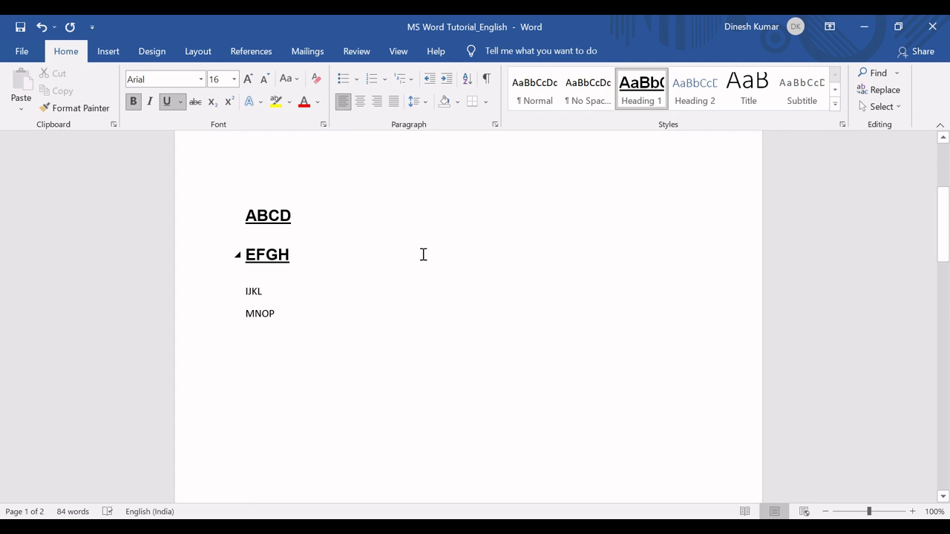
left_click(250, 291)
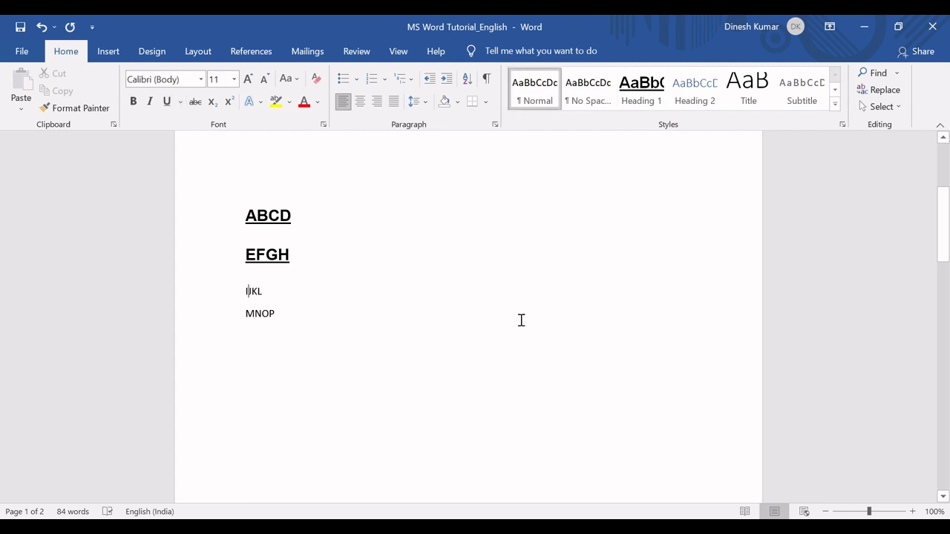
left_click(693, 100)
left_click(268, 305)
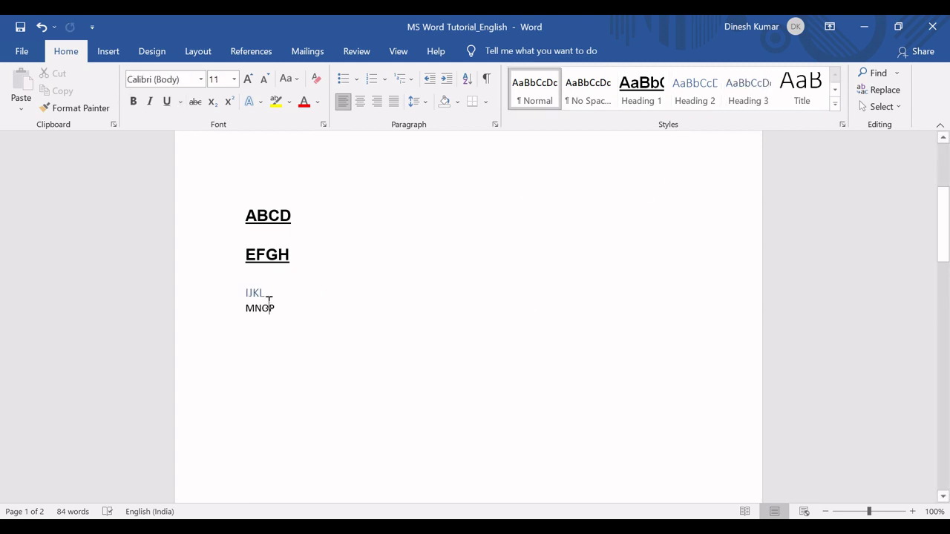
left_click(643, 96)
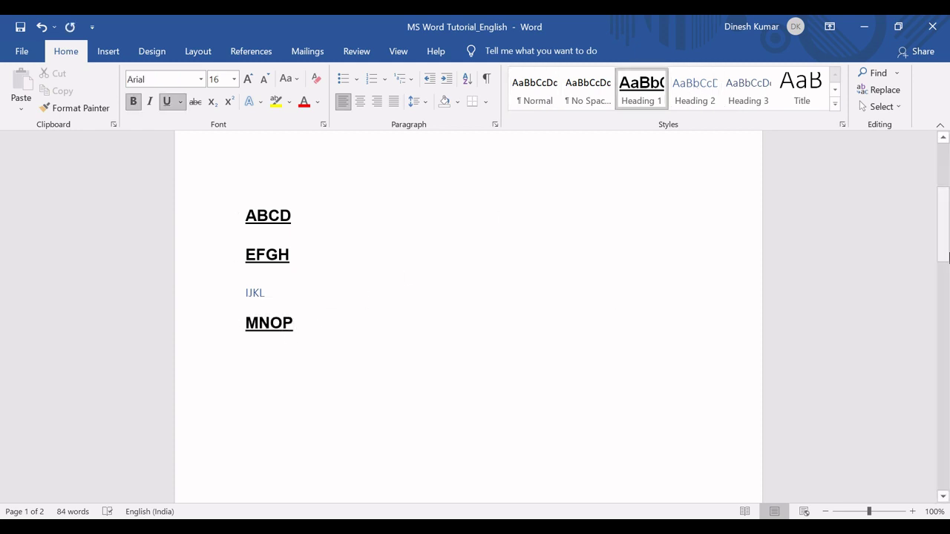
Insert an Automatic Table 1 table of contents on the blank line between the last paragraph and the ABCD heading.
left_click_drag(943, 243, 942, 225)
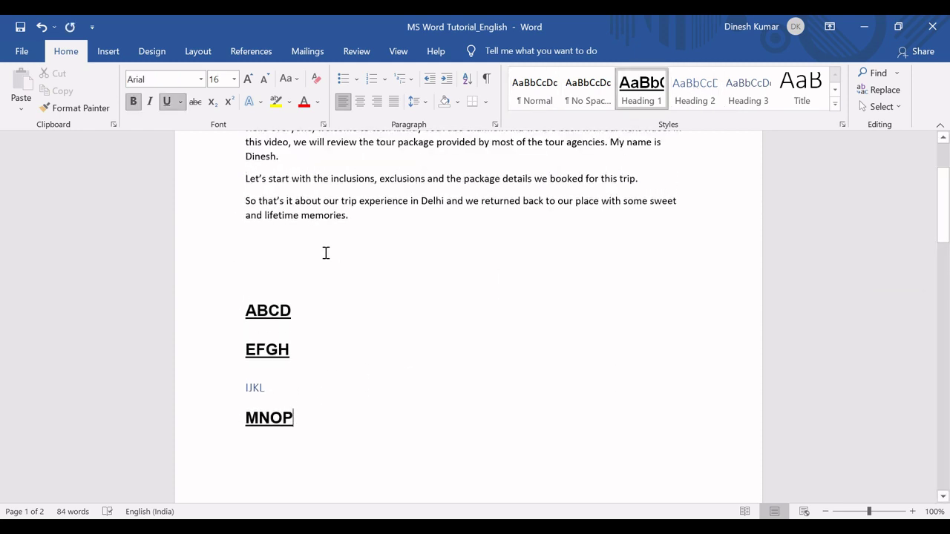
left_click(261, 260)
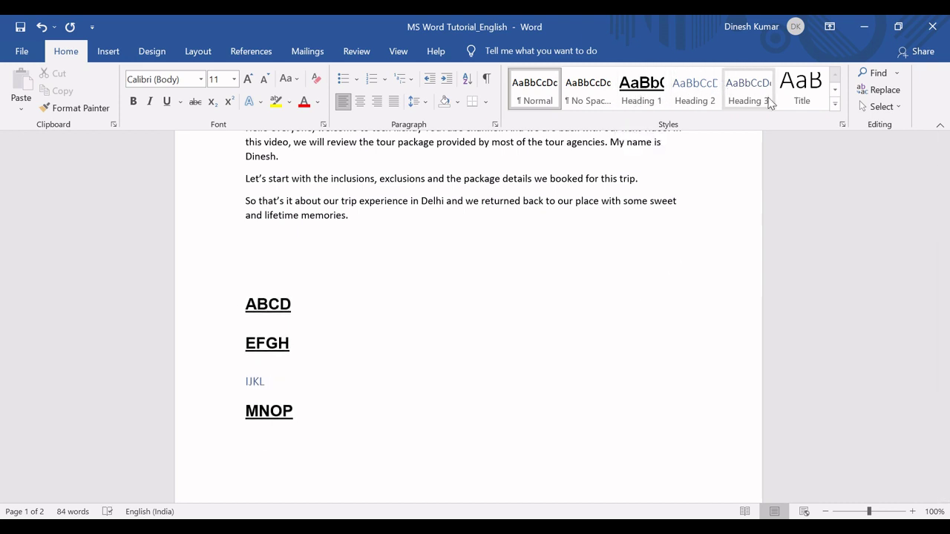
left_click(834, 105)
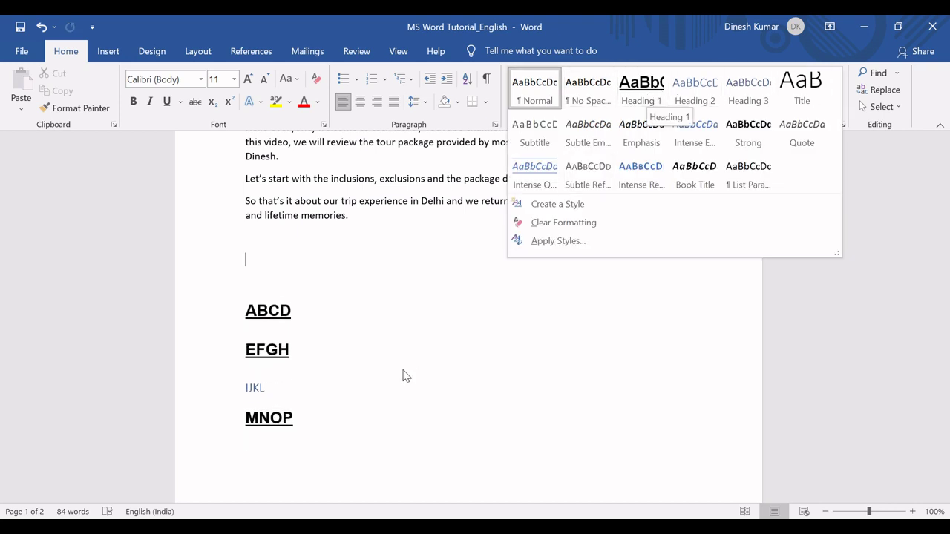
left_click(295, 312)
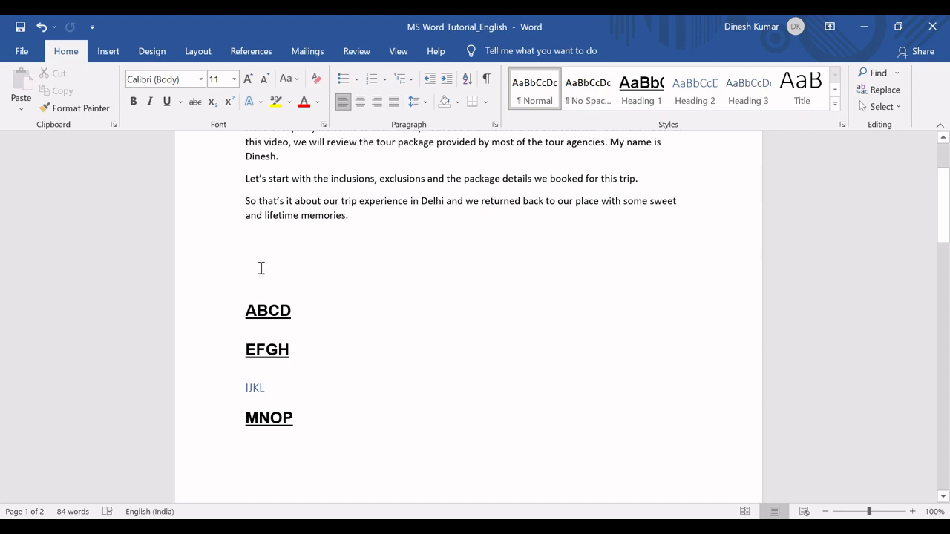
left_click(251, 56)
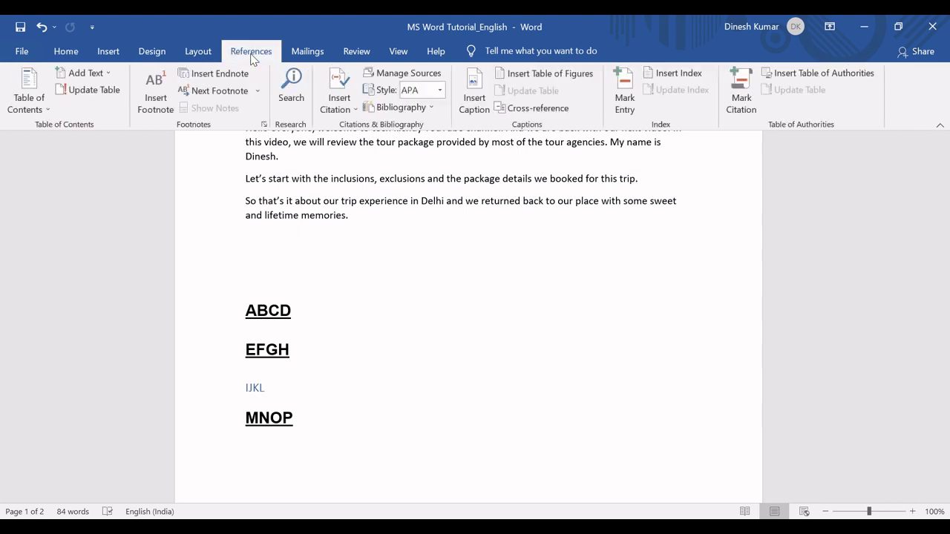
left_click(22, 102)
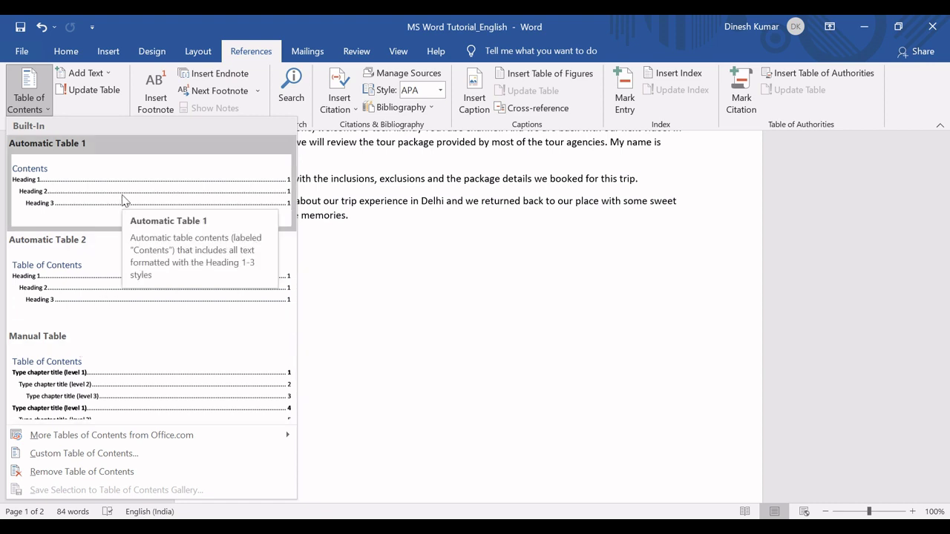
left_click(87, 186)
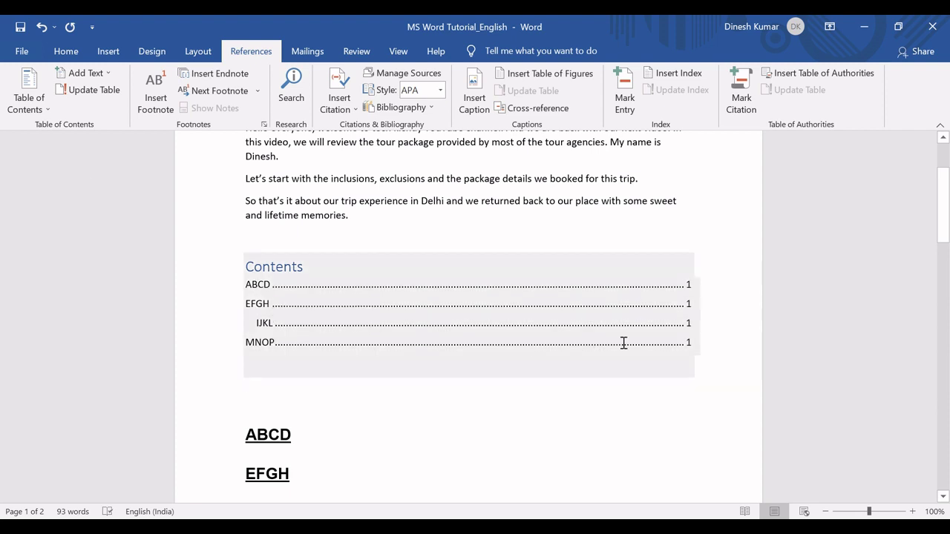
left_click(710, 356)
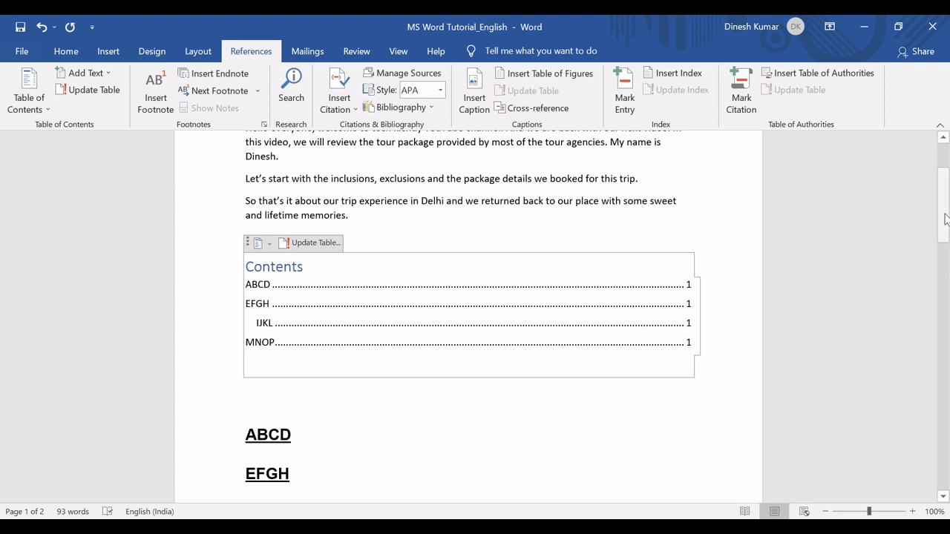
Compare the table of contents entries with the ABCD, EFGH, IJKL and MNOP headings below it.
left_click_drag(944, 221, 945, 241)
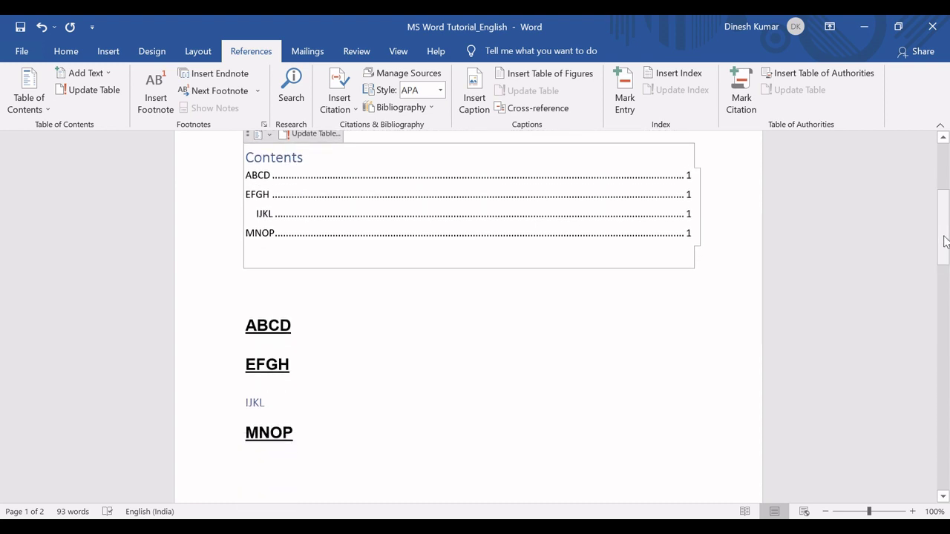
left_click(310, 430)
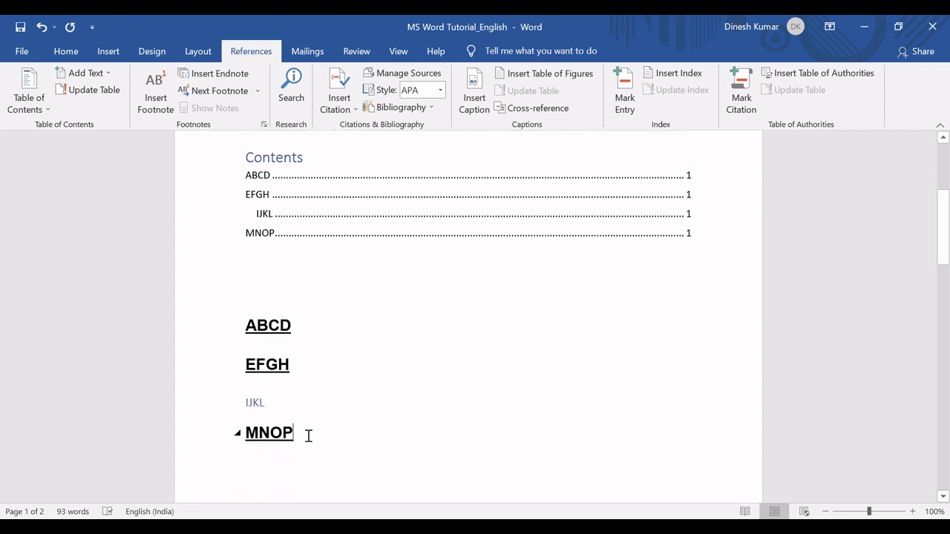
left_click(272, 187)
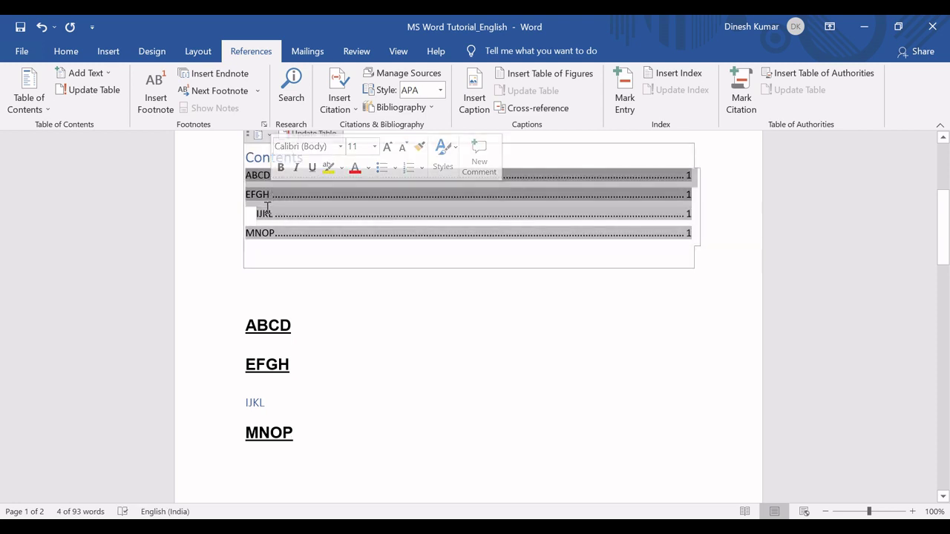
left_click(255, 214)
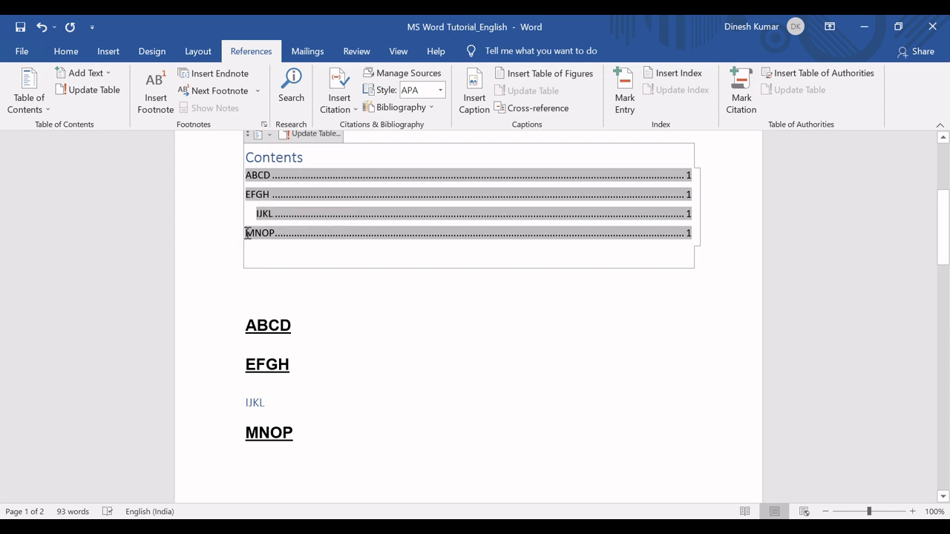
left_click(301, 327)
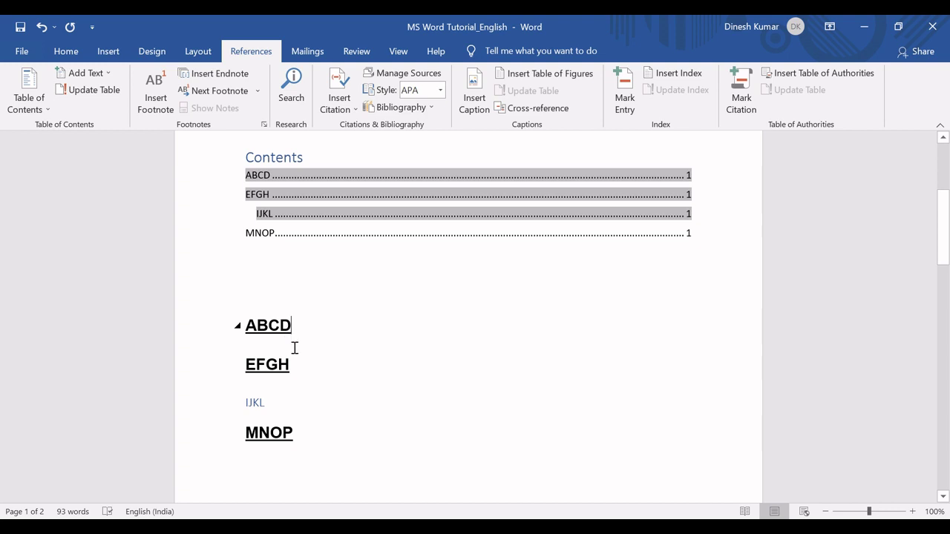
left_click(294, 383)
left_click(277, 403)
left_click(302, 437)
left_click_drag(296, 436, 252, 327)
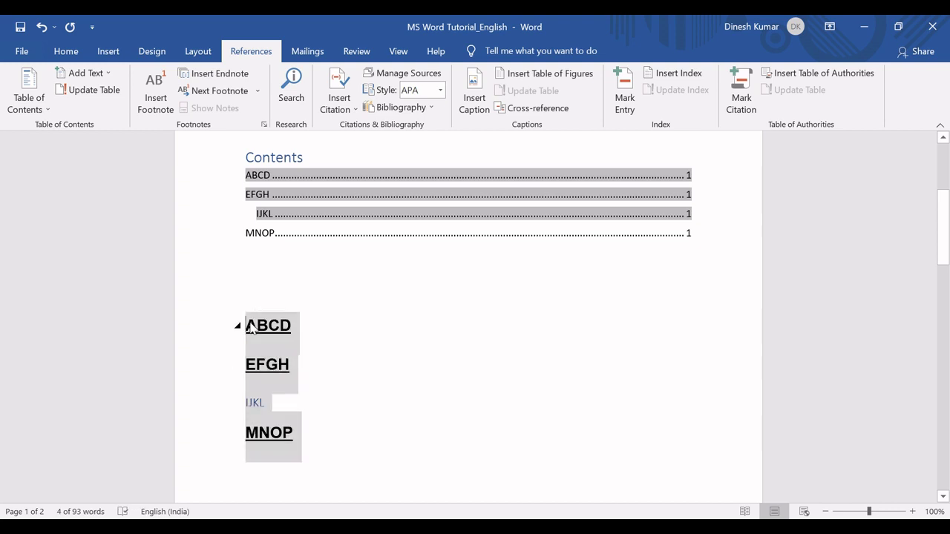
left_click(249, 326)
left_click(269, 157)
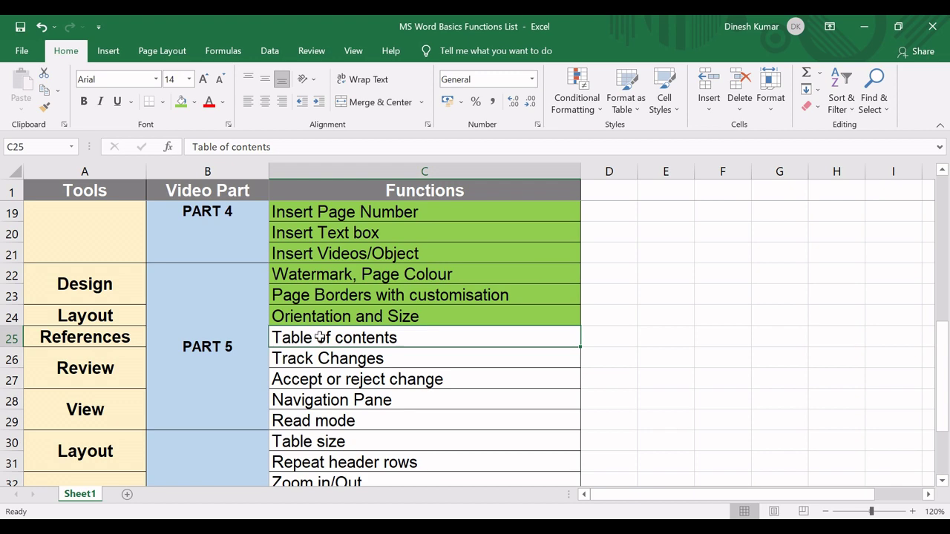
Fill the Table of contents cell in the Functions column green.
left_click(181, 102)
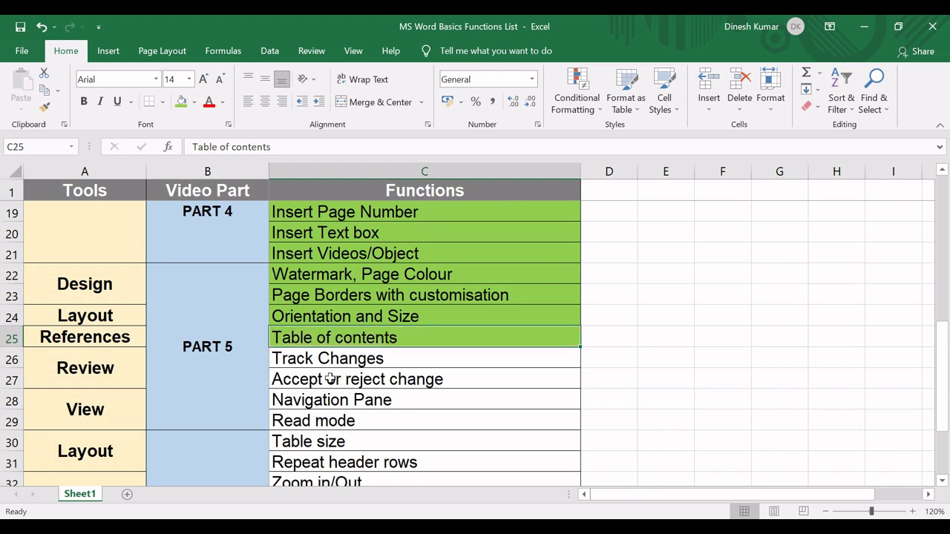
left_click(308, 359)
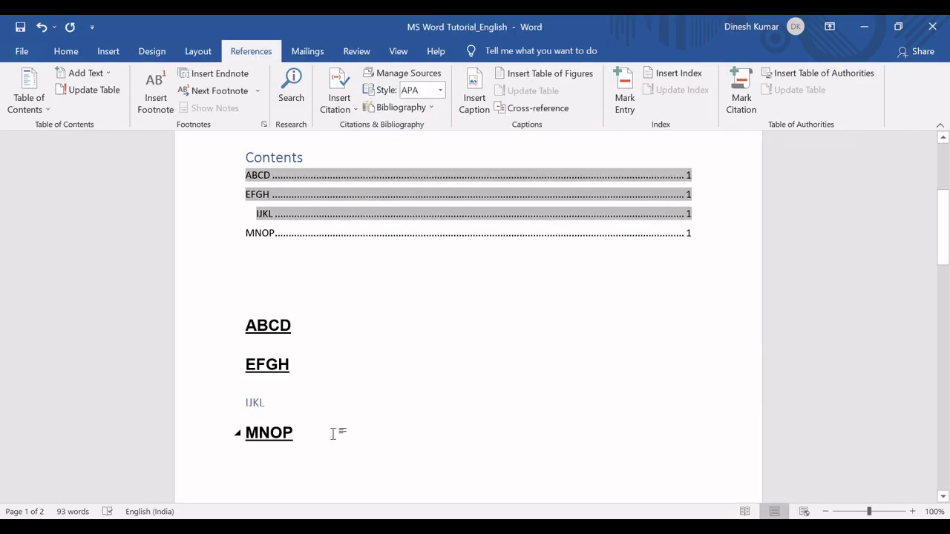
Switch to Word, add a blank line below the MNOP heading and turn on Track Changes.
key("Return")
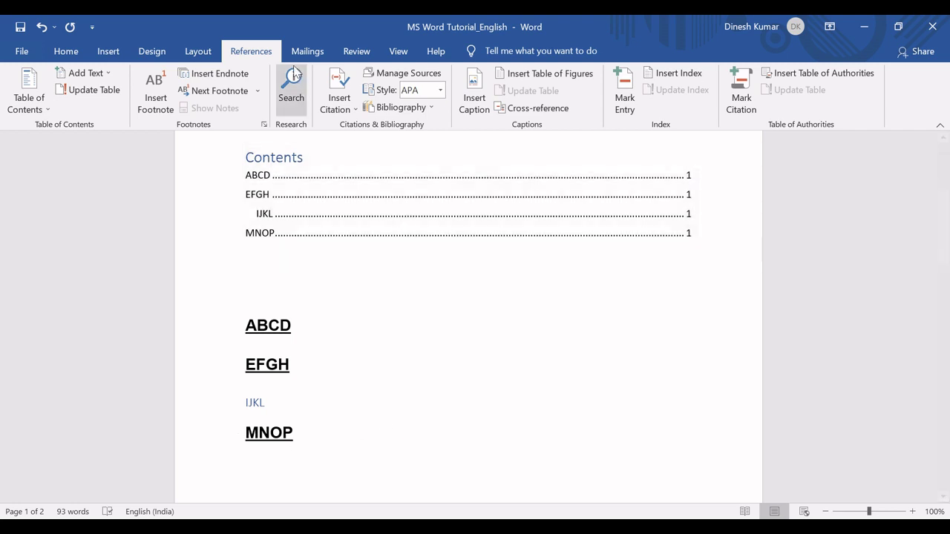
left_click(364, 54)
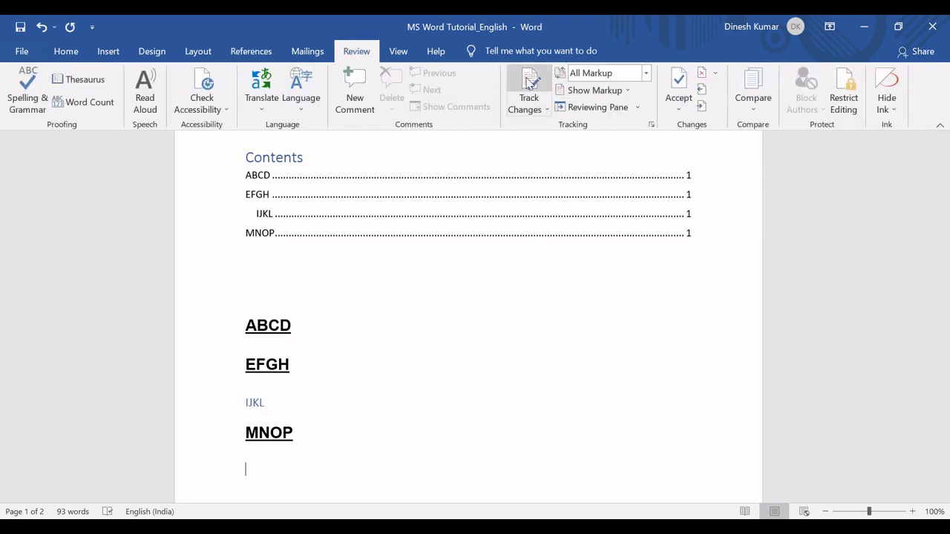
left_click(545, 111)
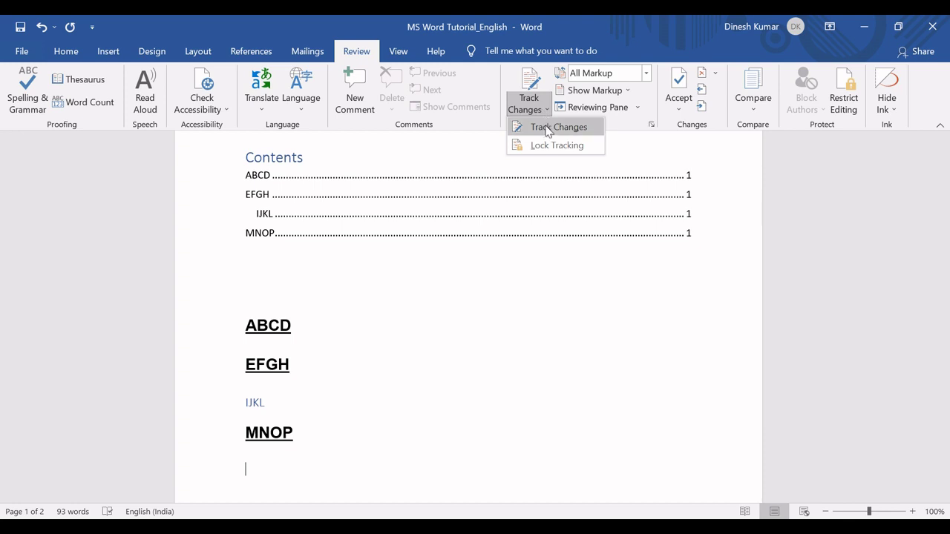
left_click(549, 128)
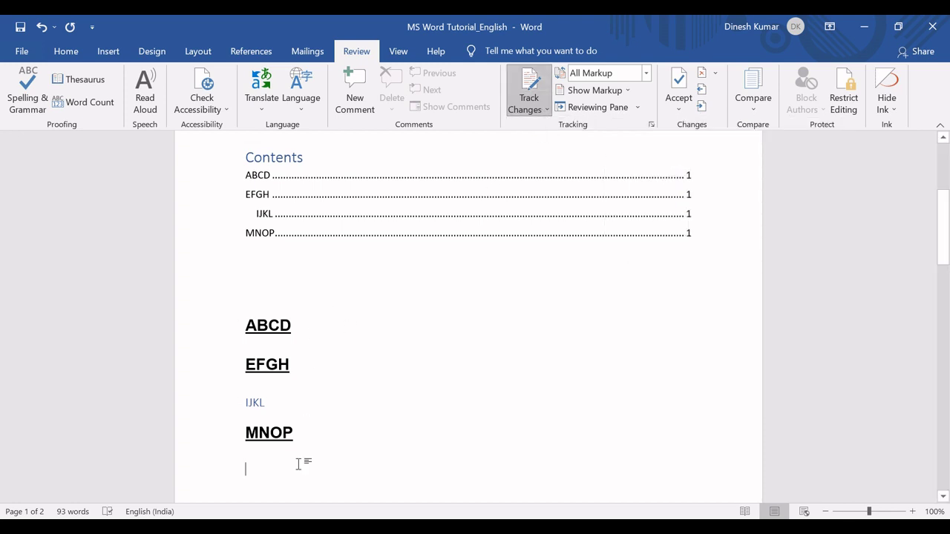
Enter the text "MS word basics tutorial part 5" as a tracked insertion on the line below MNOP.
type("MS wo")
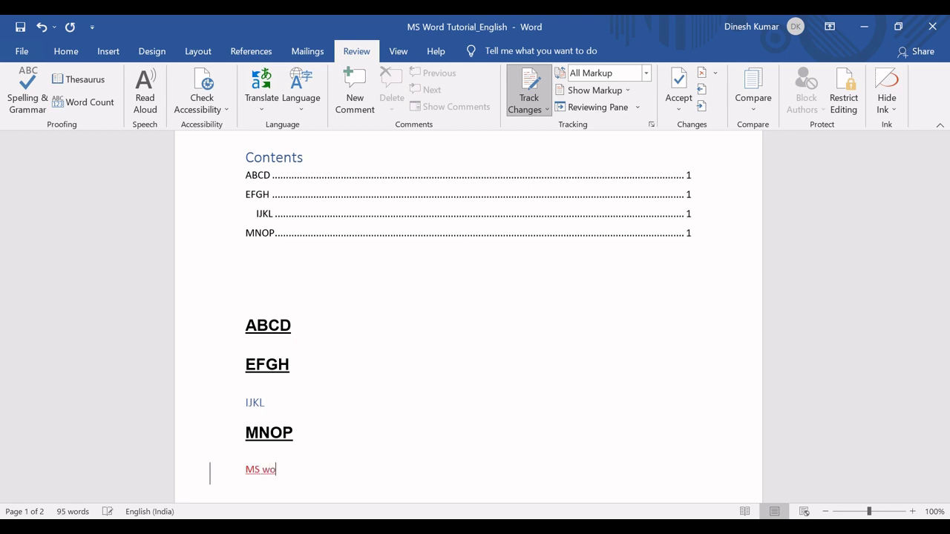
type("rd basics tutorial")
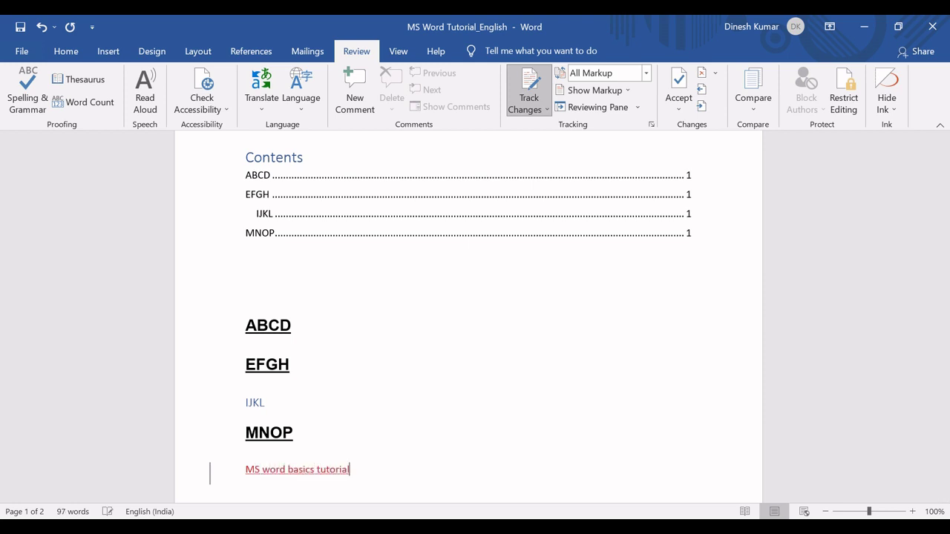
type(" part 5")
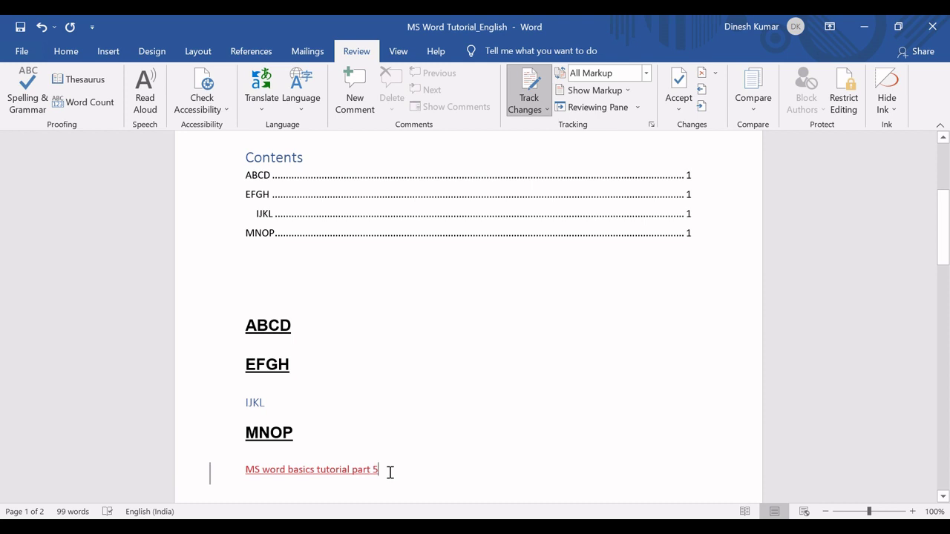
left_click_drag(386, 471, 246, 473)
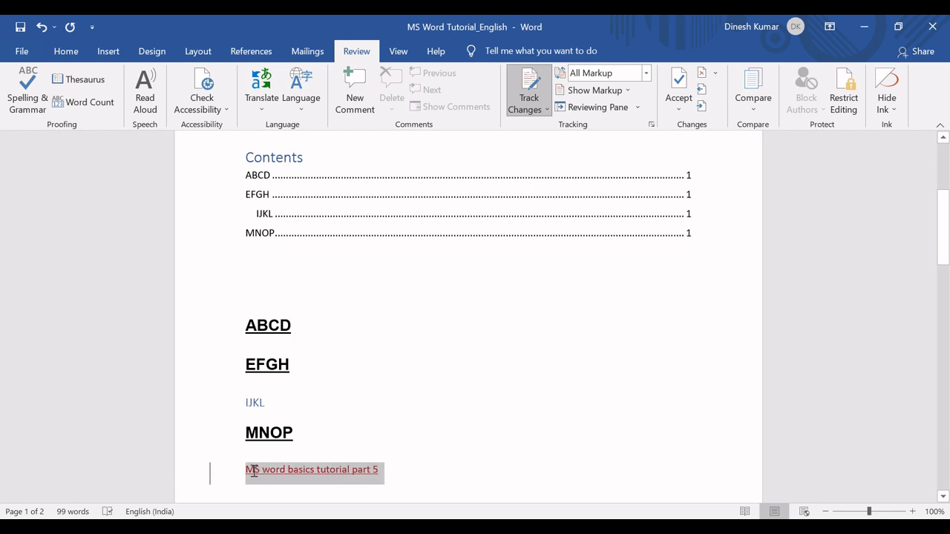
left_click(392, 483)
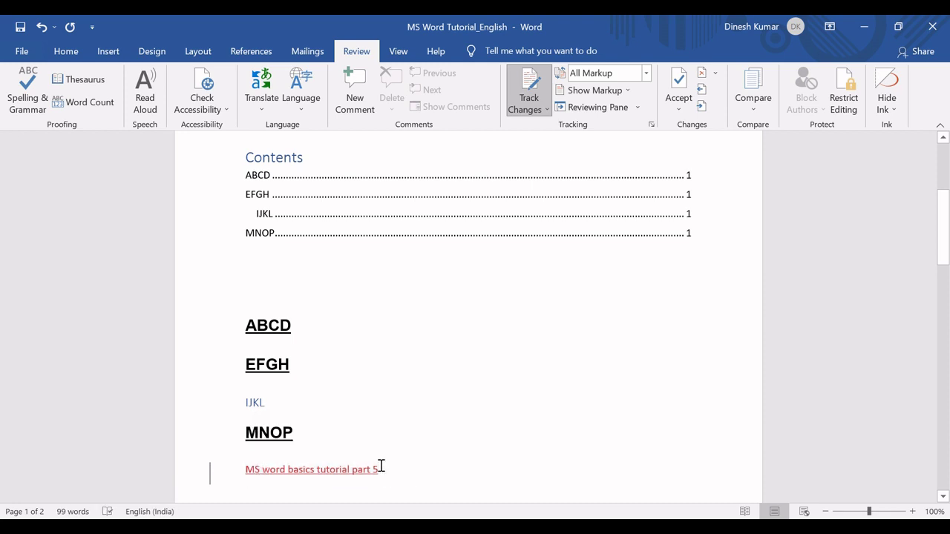
triple_click(381, 468)
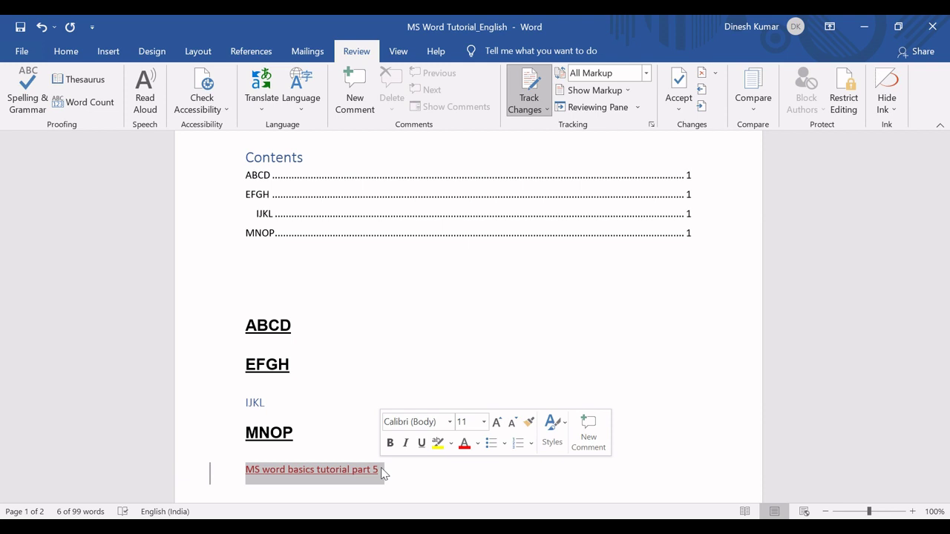
left_click(381, 470)
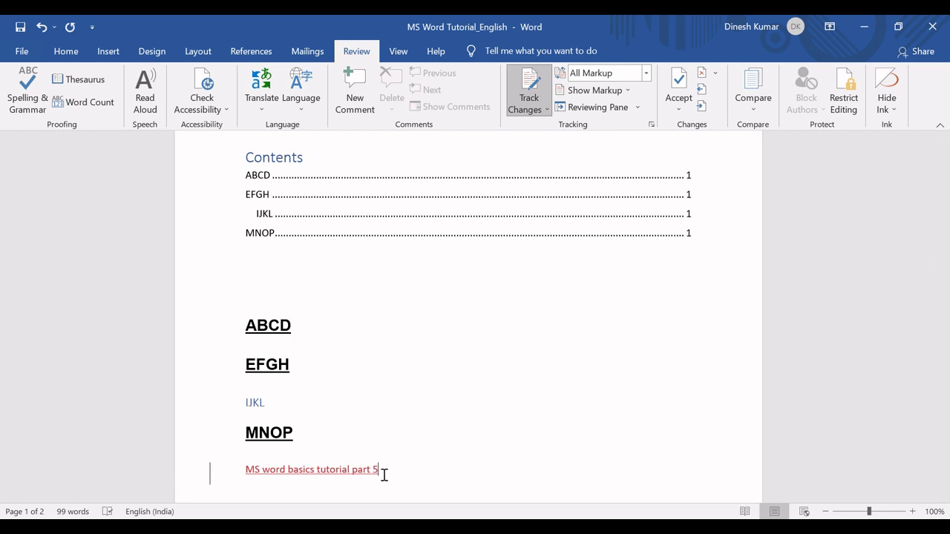
Accept the tracked insertion of the line below MNOP, and undo the acceptance.
left_click(316, 470)
right_click(316, 471)
left_click(312, 470)
right_click(312, 471)
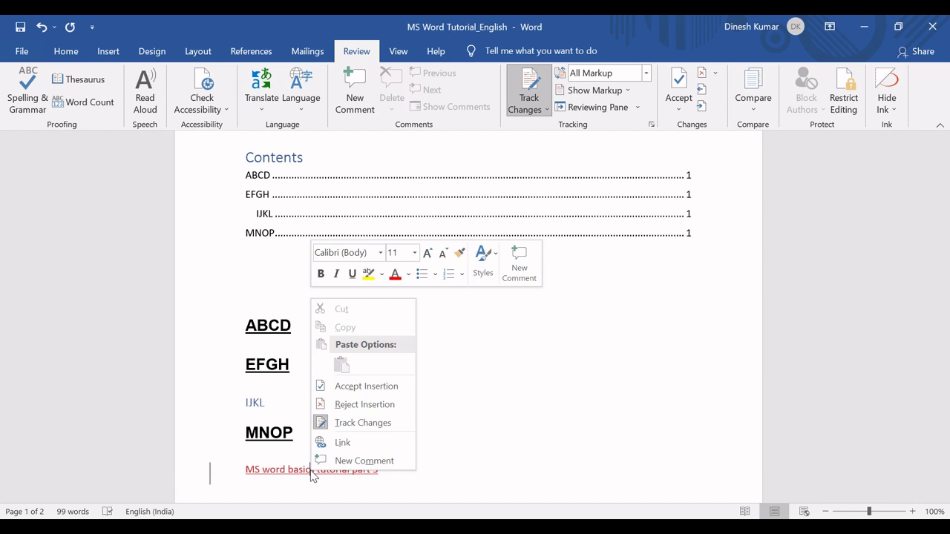
left_click(351, 389)
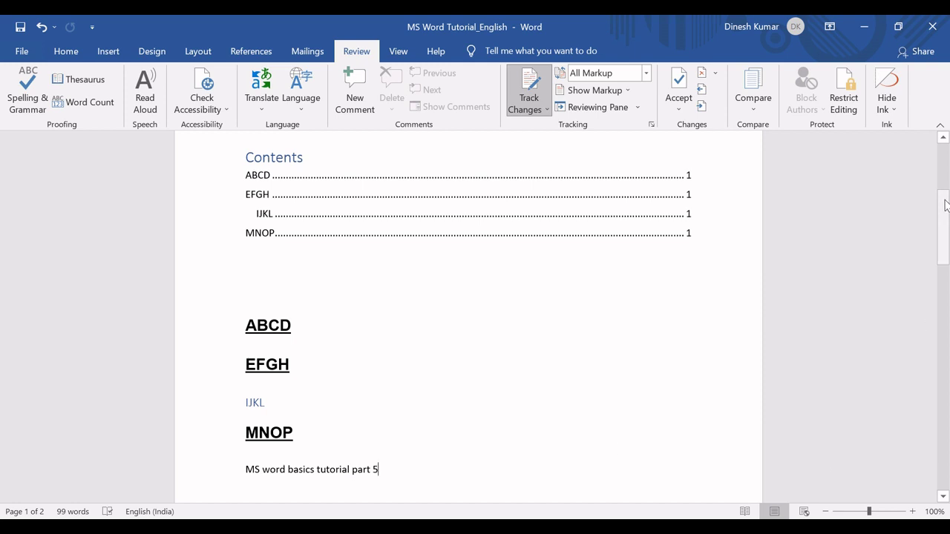
left_click_drag(945, 206, 936, 235)
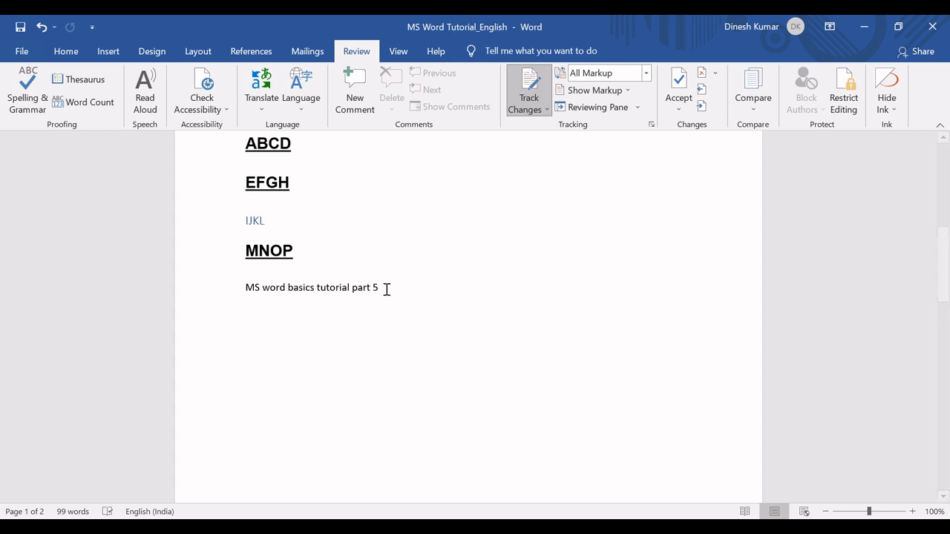
key("ctrl+z")
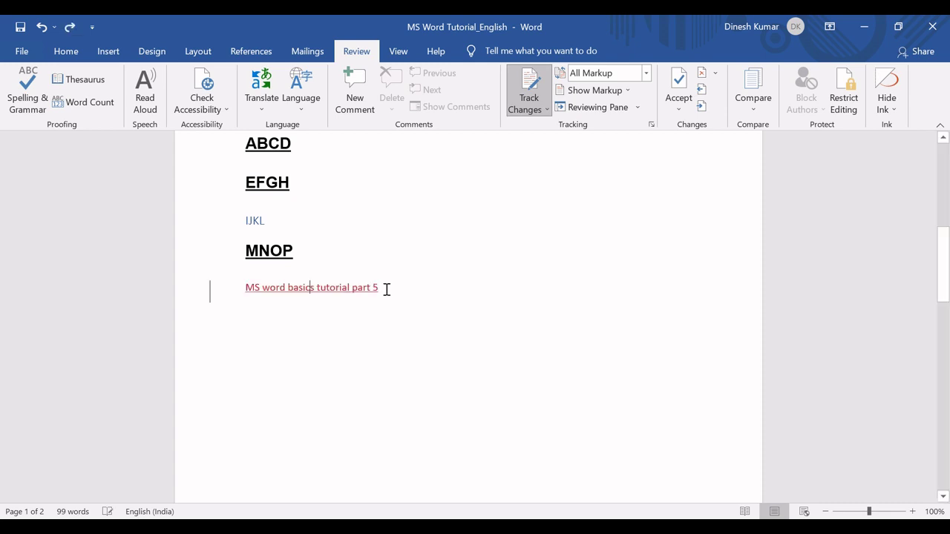
Reject the tracked insertion of the "MS word basics tutorial part 5" line.
right_click(305, 288)
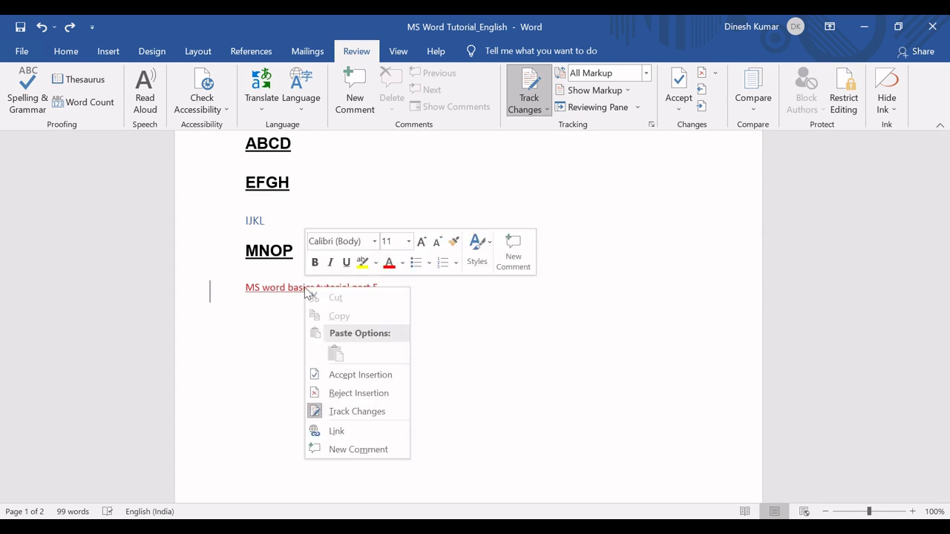
left_click(350, 392)
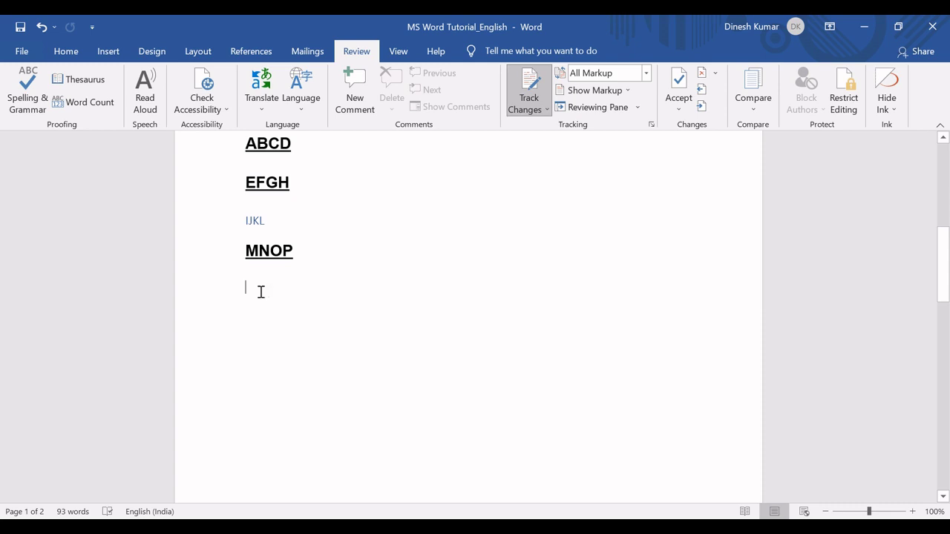
Switch to Excel and fill the Track Changes and Accept or reject change cells green.
key("alt+Tab")
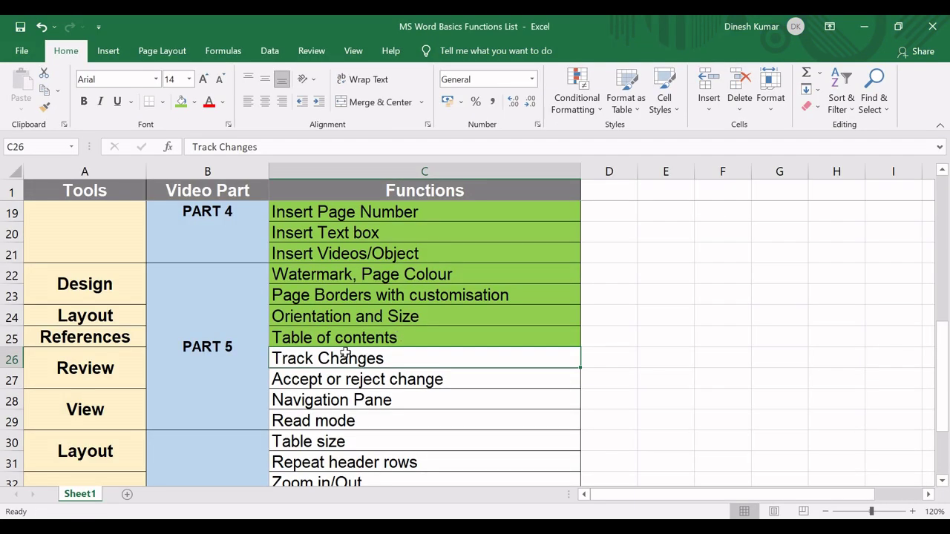
left_click_drag(321, 361, 316, 387)
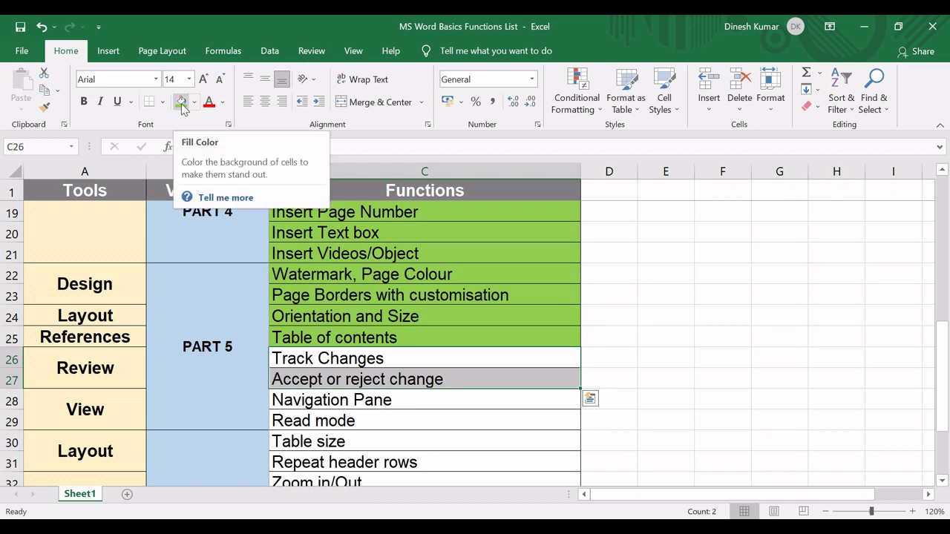
left_click(182, 106)
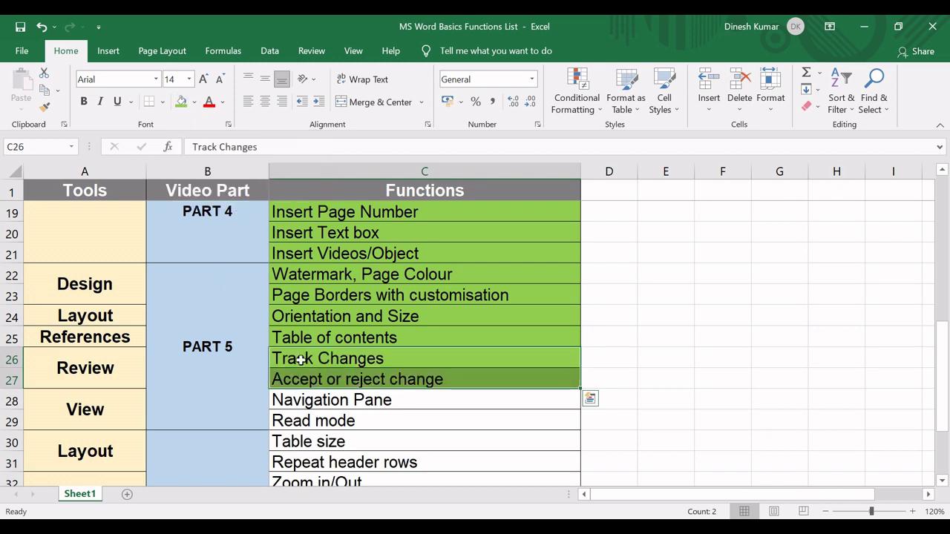
left_click(300, 400)
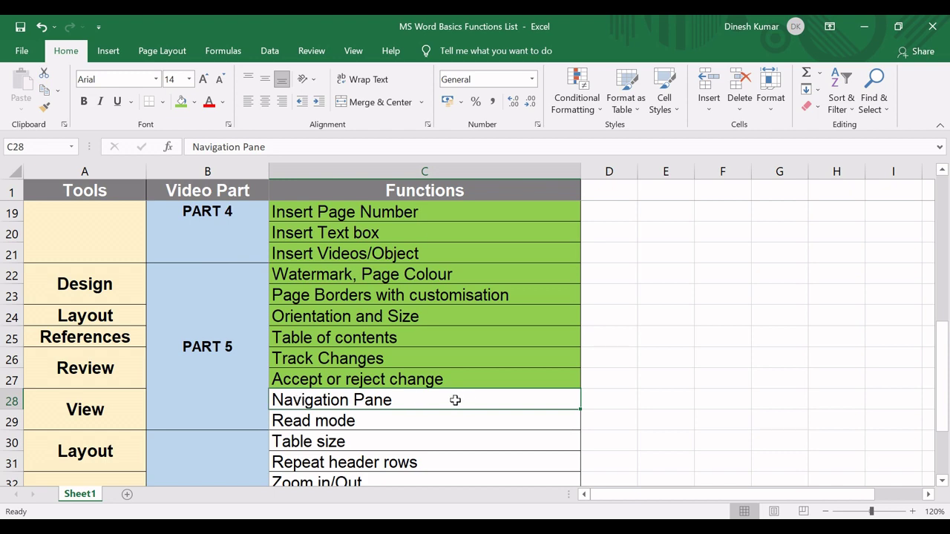
Switch to Word, add a blank line below the MNOP heading and show the Navigation Pane.
key("alt+Tab")
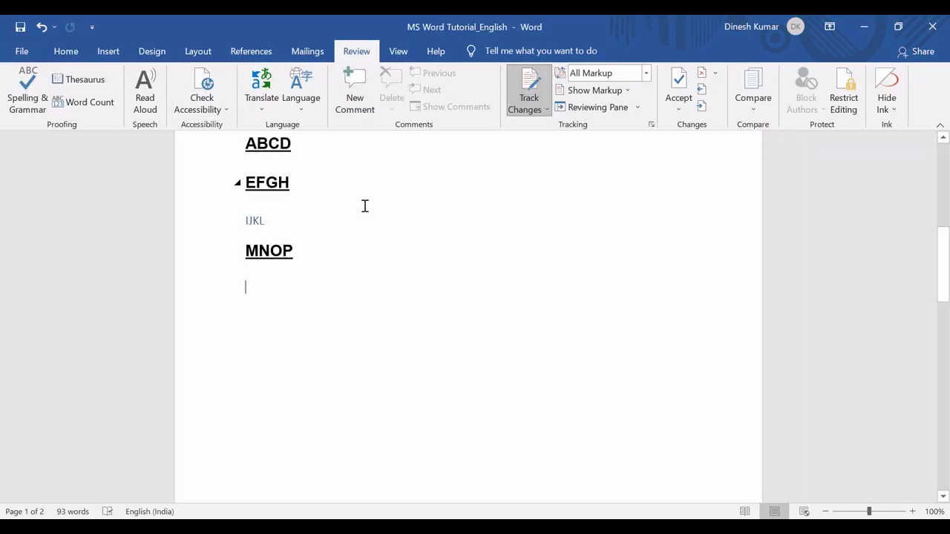
key("Return")
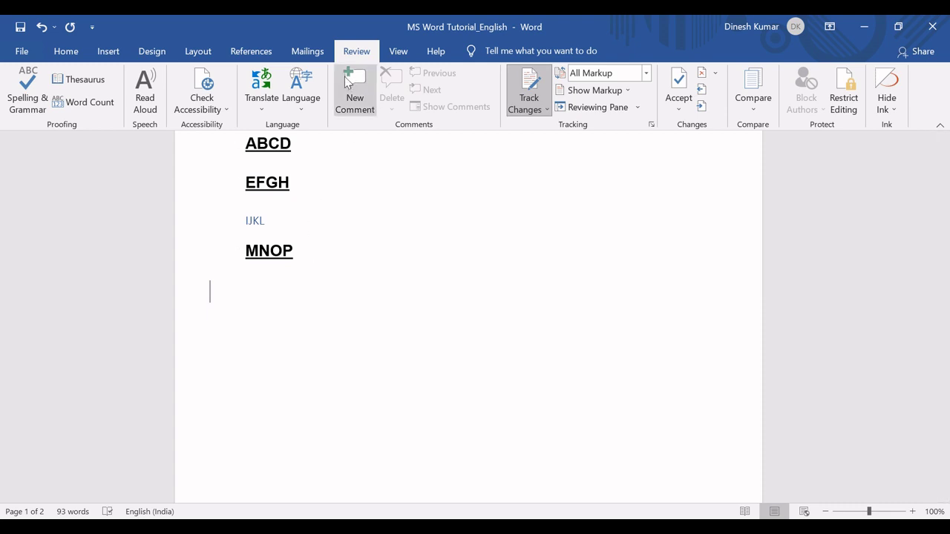
left_click(398, 52)
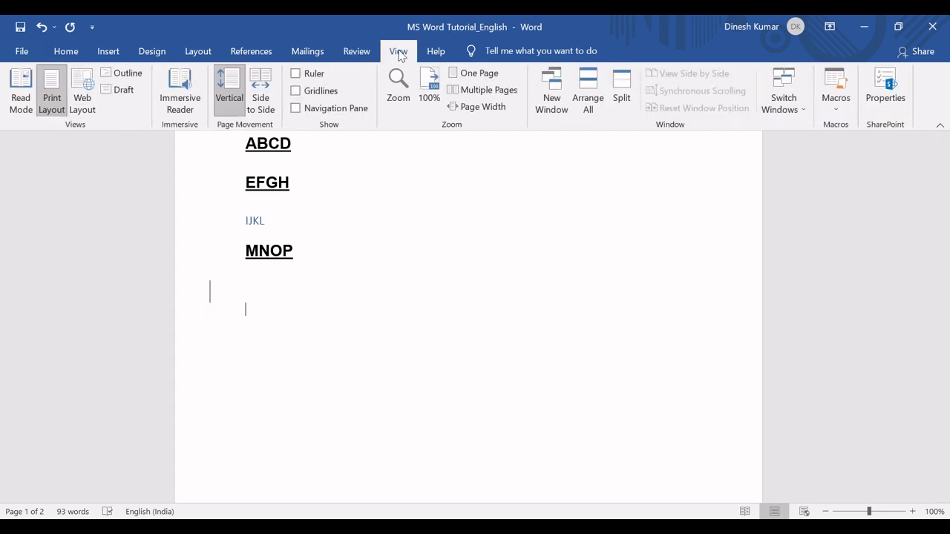
left_click(334, 109)
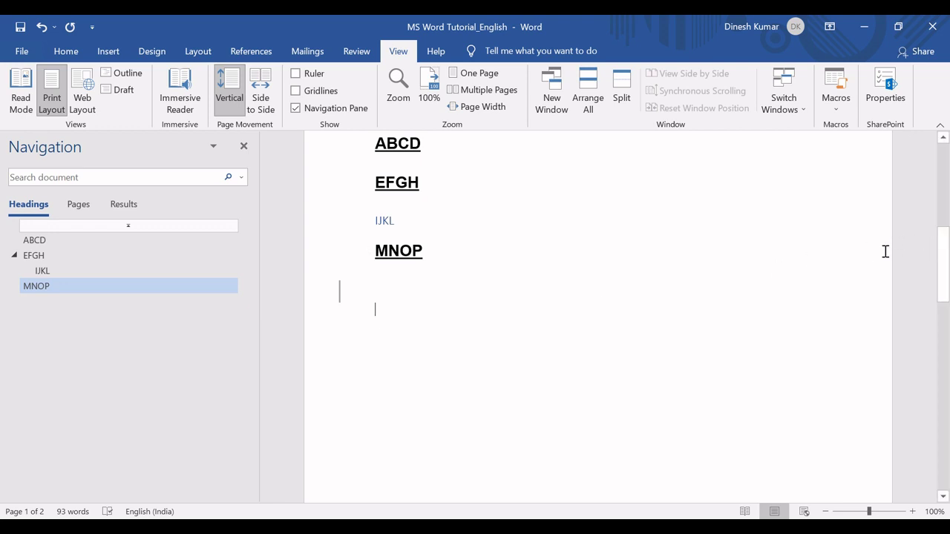
Jump between the ABCD, EFGH, IJKL and MNOP headings using the Navigation Pane's heading list.
left_click_drag(944, 245, 943, 271)
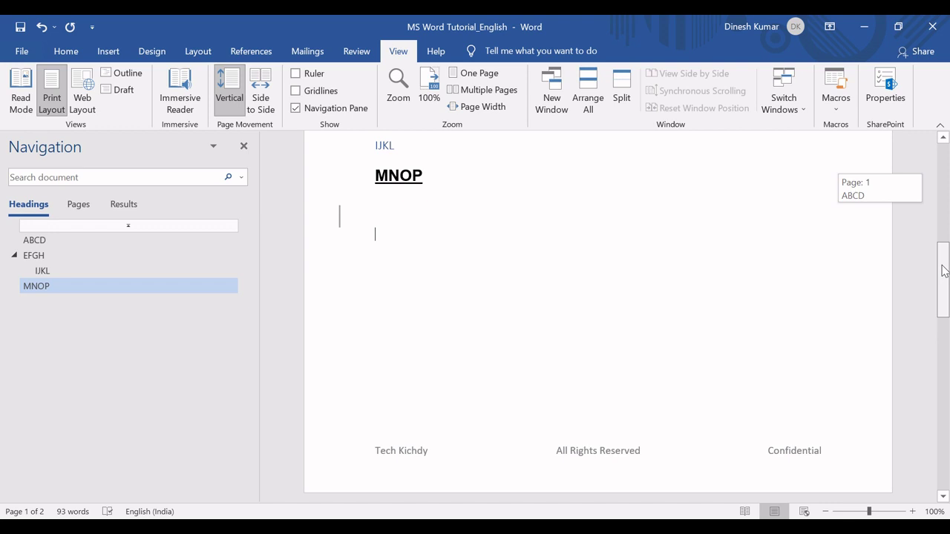
left_click_drag(943, 272, 943, 269)
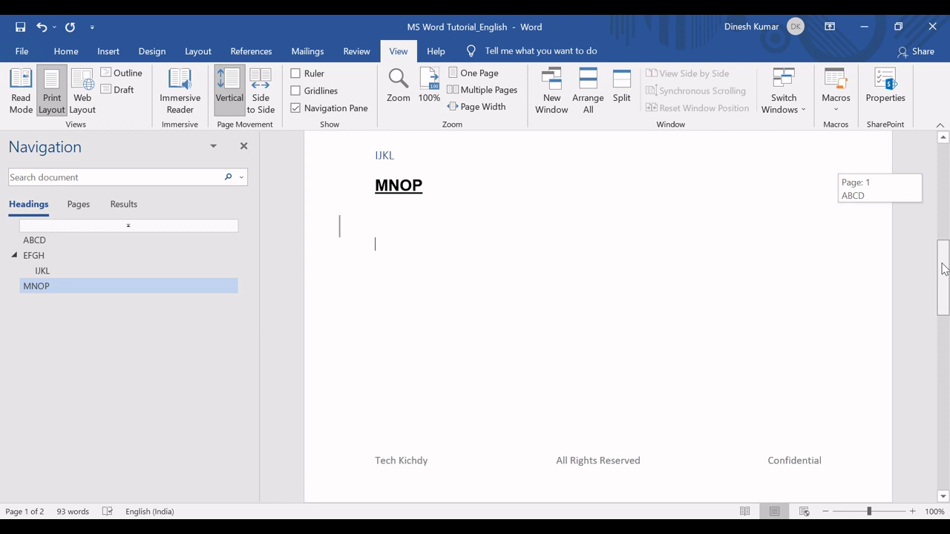
left_click_drag(943, 269, 943, 268)
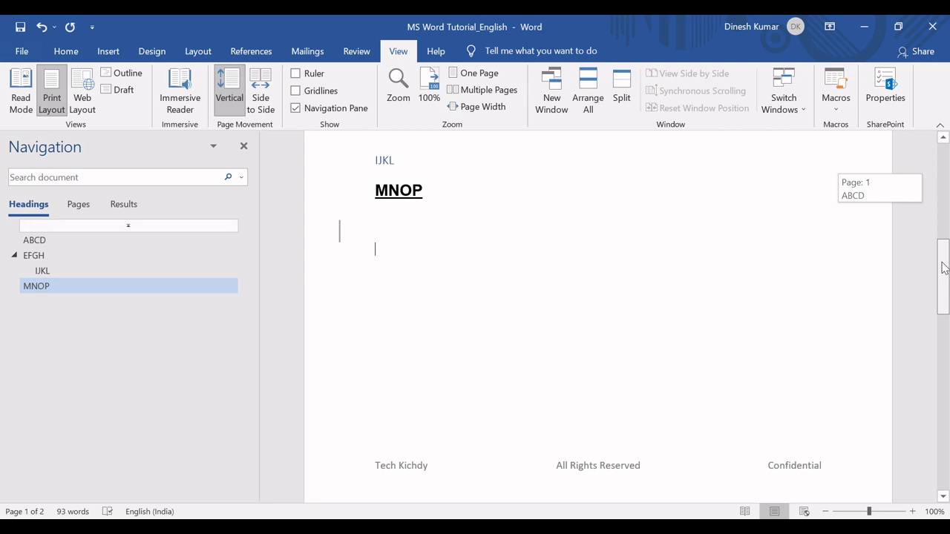
left_click_drag(943, 269, 944, 257)
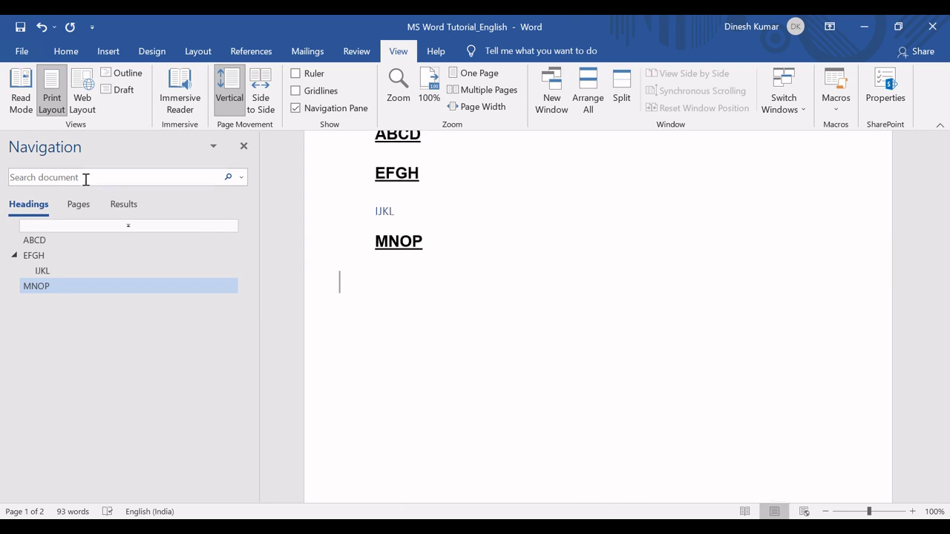
left_click(49, 256)
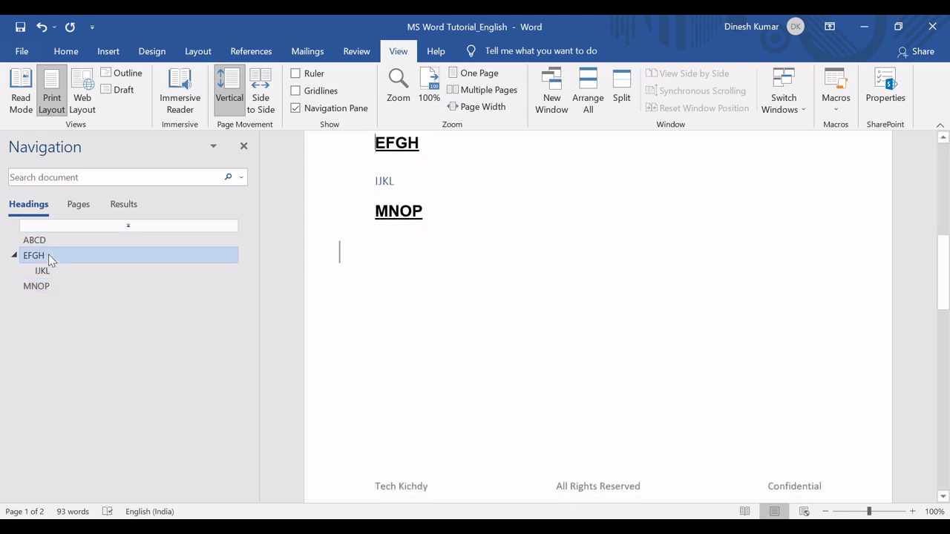
left_click(70, 241)
left_click(73, 269)
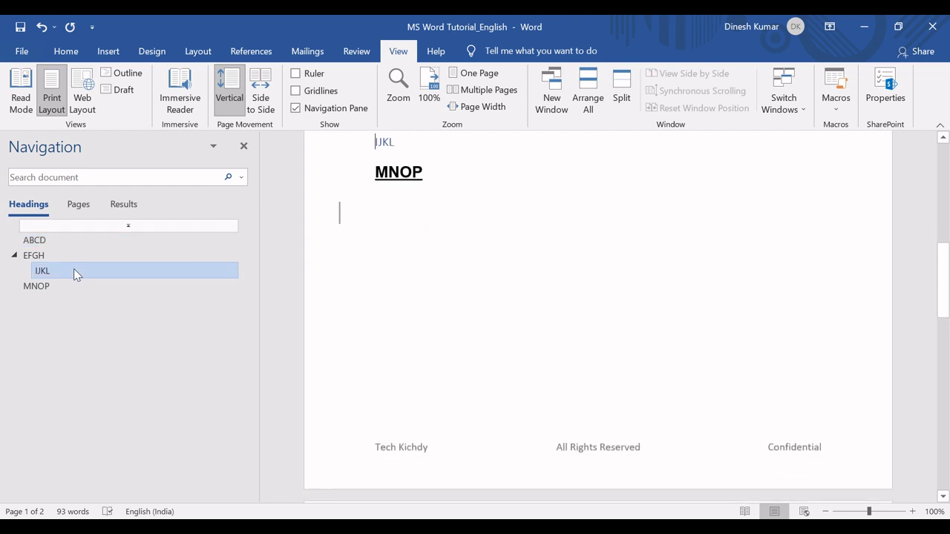
left_click(77, 288)
left_click(75, 241)
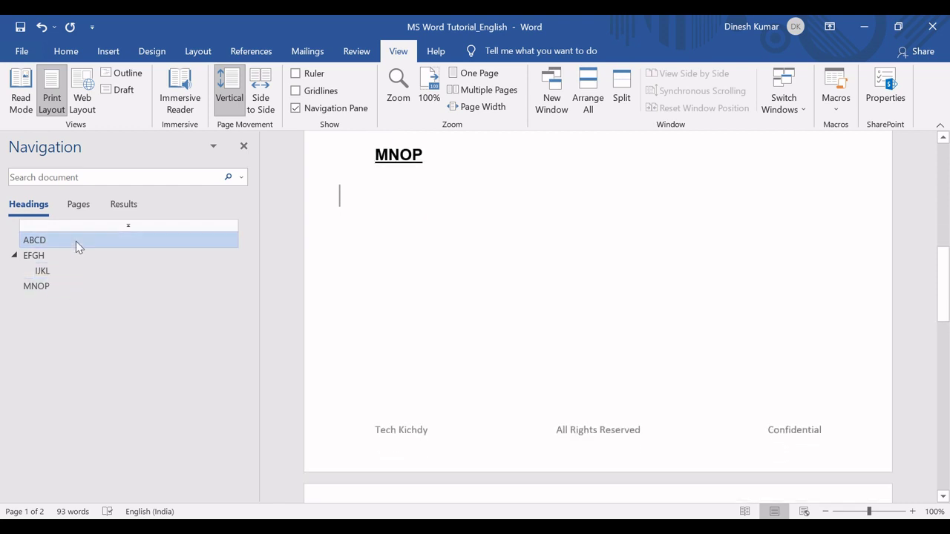
left_click(79, 257)
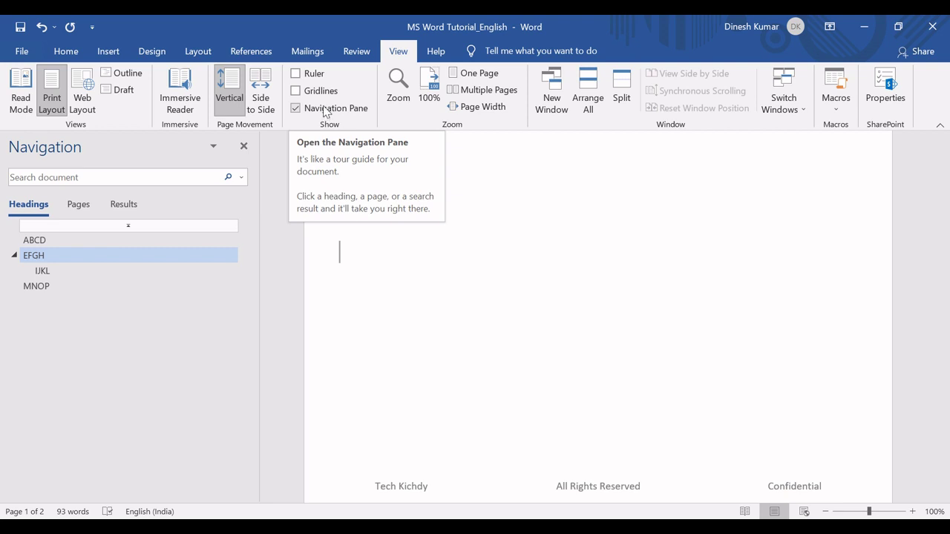
Toggle the Navigation Pane off and on again, and preview the page gridlines before turning them off.
left_click(324, 109)
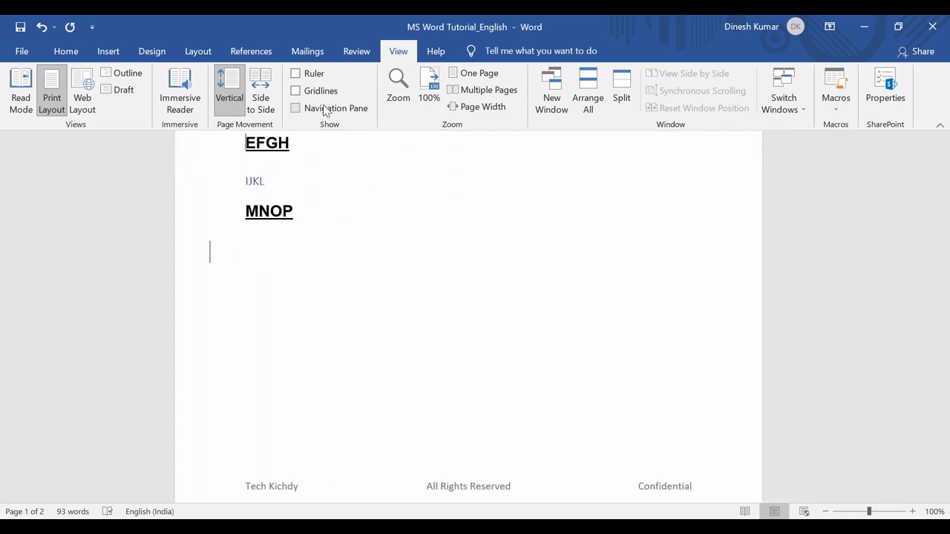
left_click(324, 109)
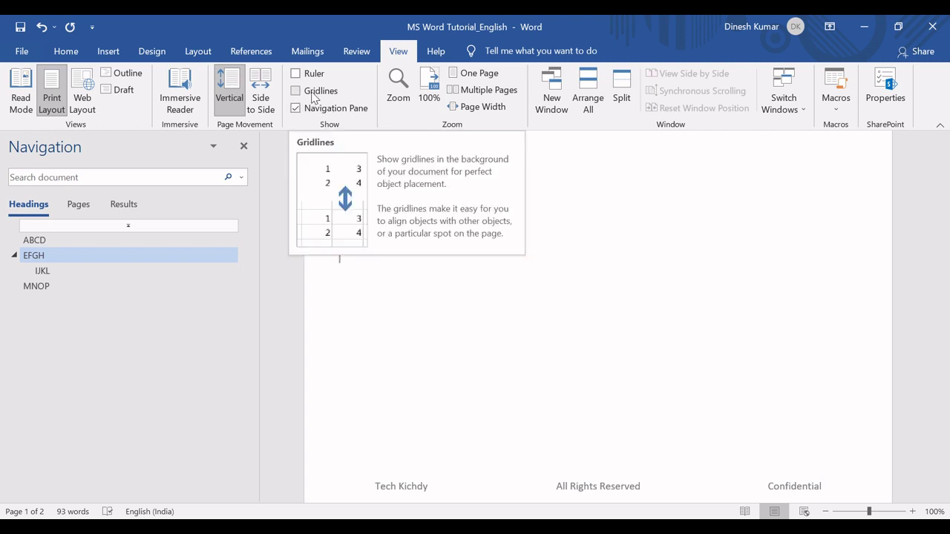
left_click(296, 90)
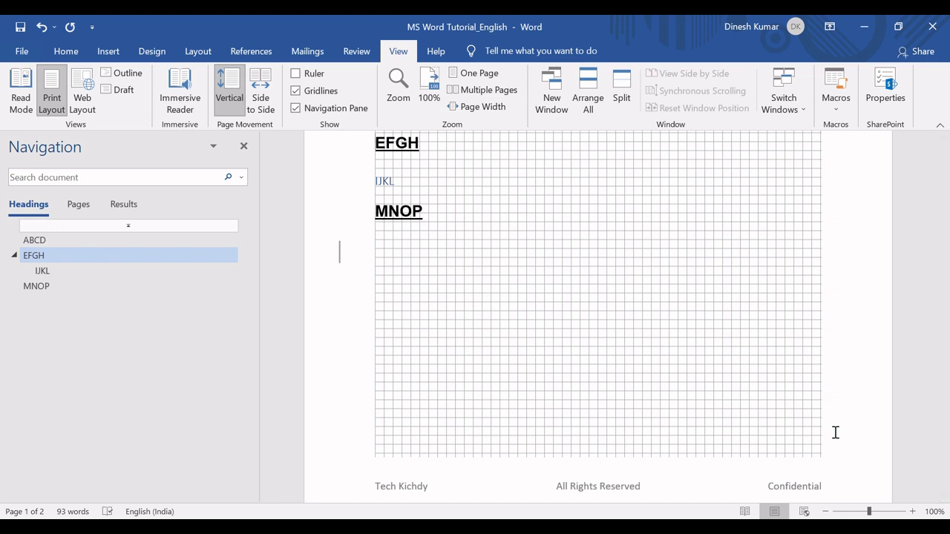
left_click(296, 90)
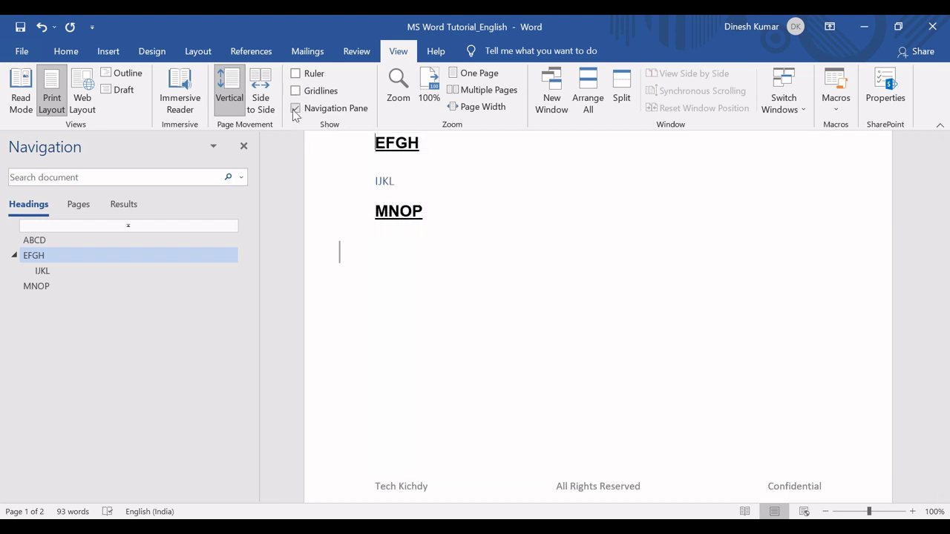
Hide the Navigation Pane in Word, switch to Excel and fill the Navigation Pane cell green.
left_click(294, 109)
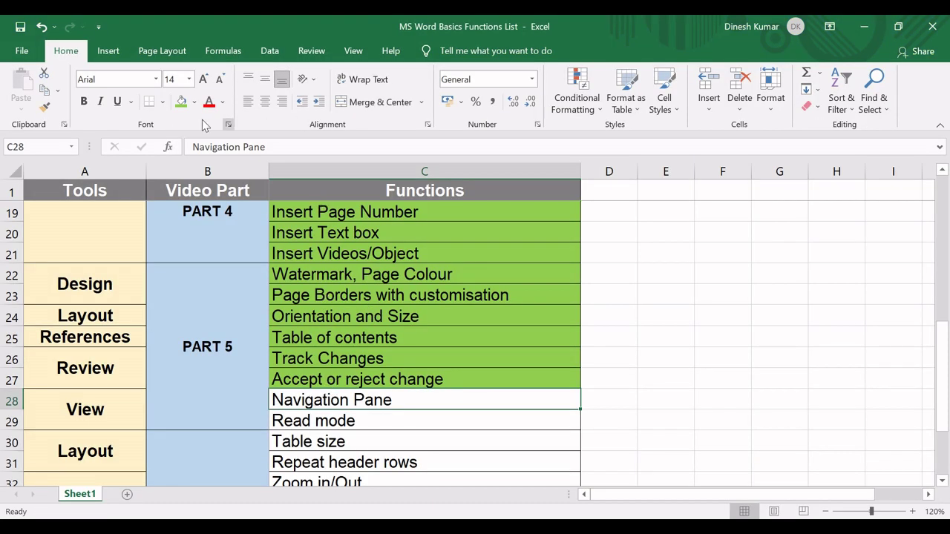
left_click(181, 101)
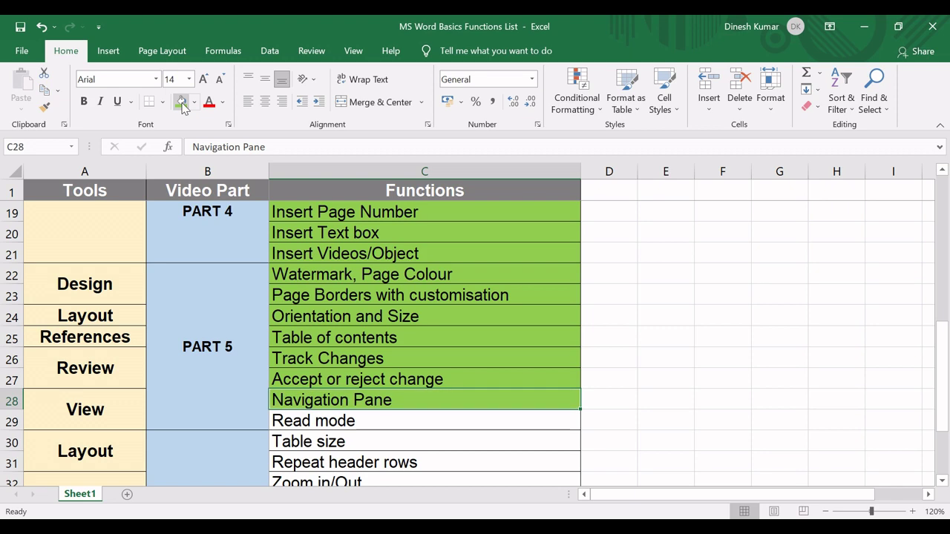
left_click(377, 420)
Switch to Word, view the document in Read Mode with Column Layout, and return to Print Layout.
key("alt+Tab")
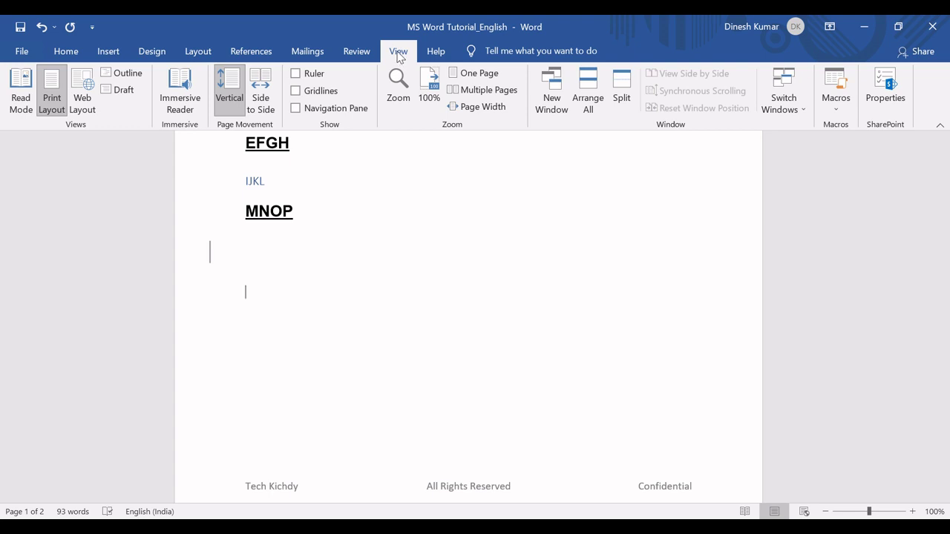
left_click(20, 91)
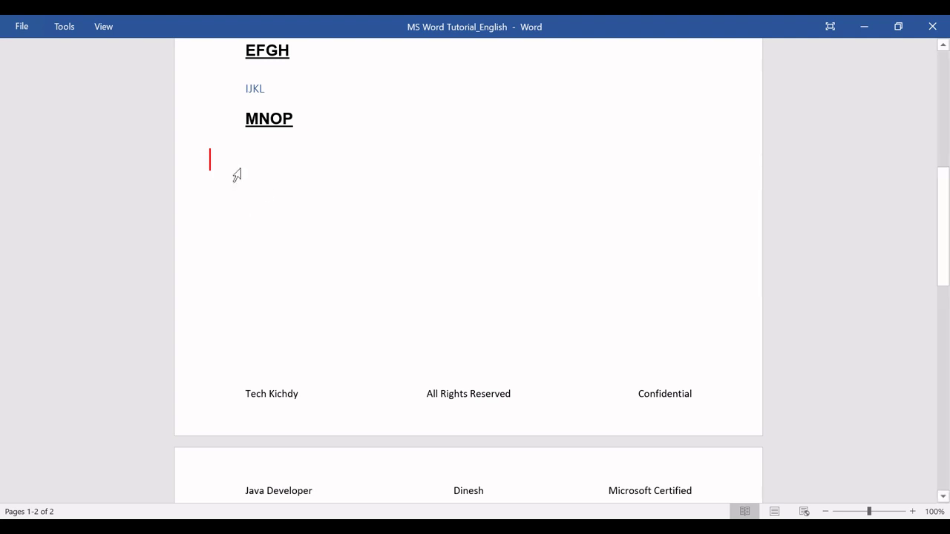
left_click(104, 30)
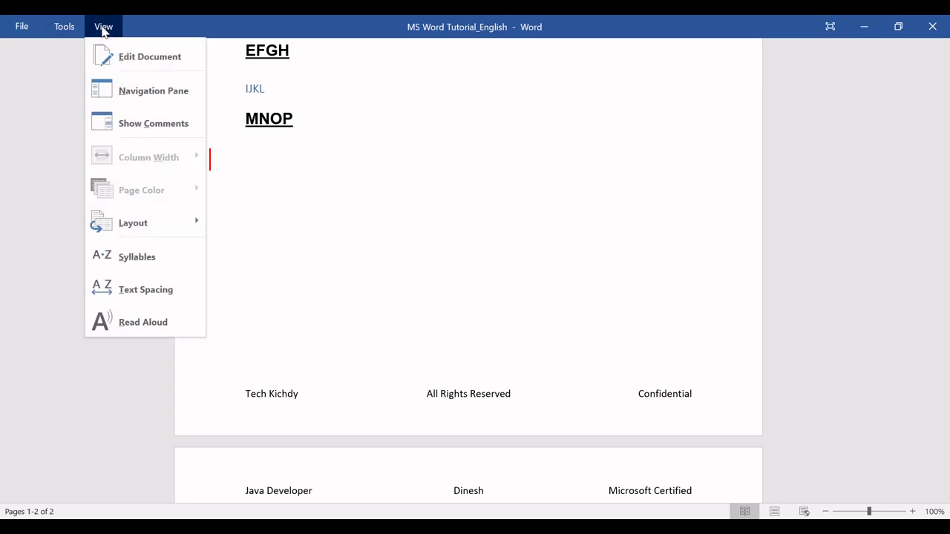
mouse_move(141, 225)
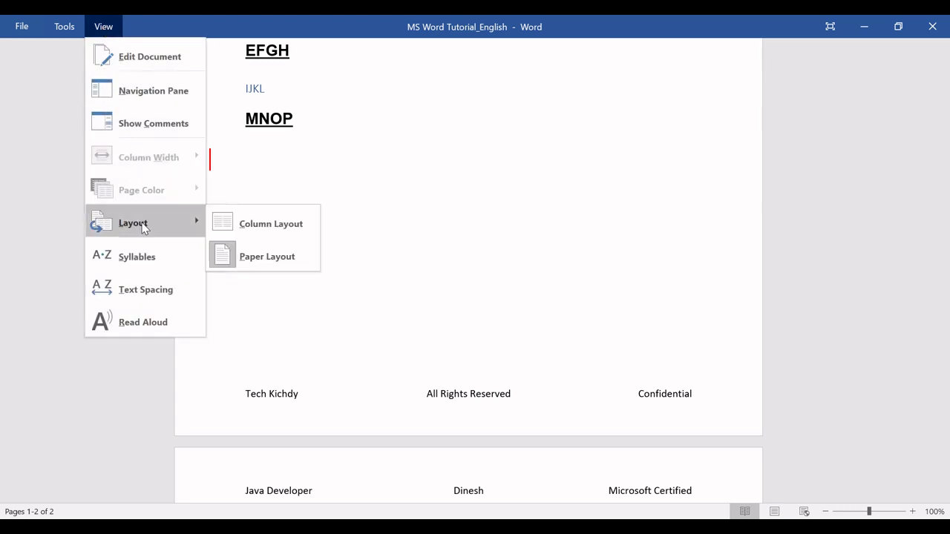
left_click(270, 223)
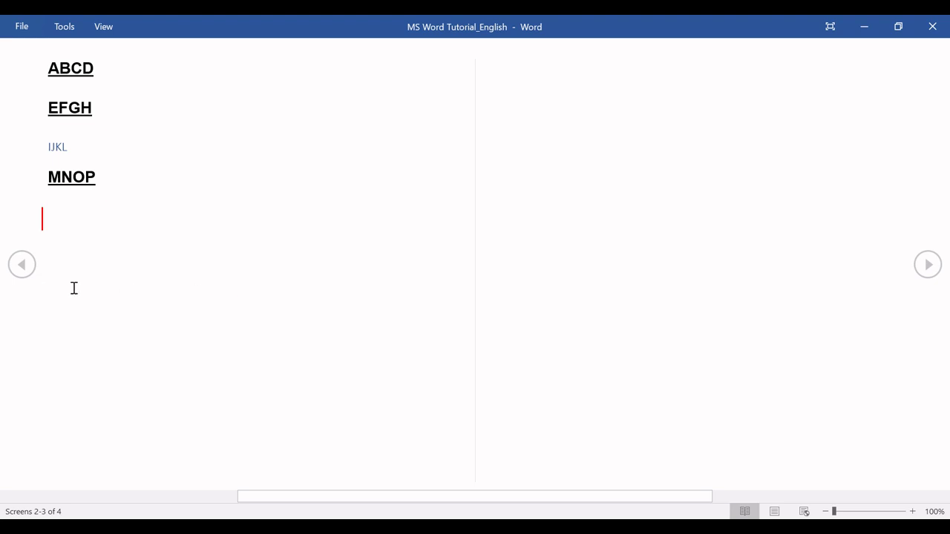
key("Escape")
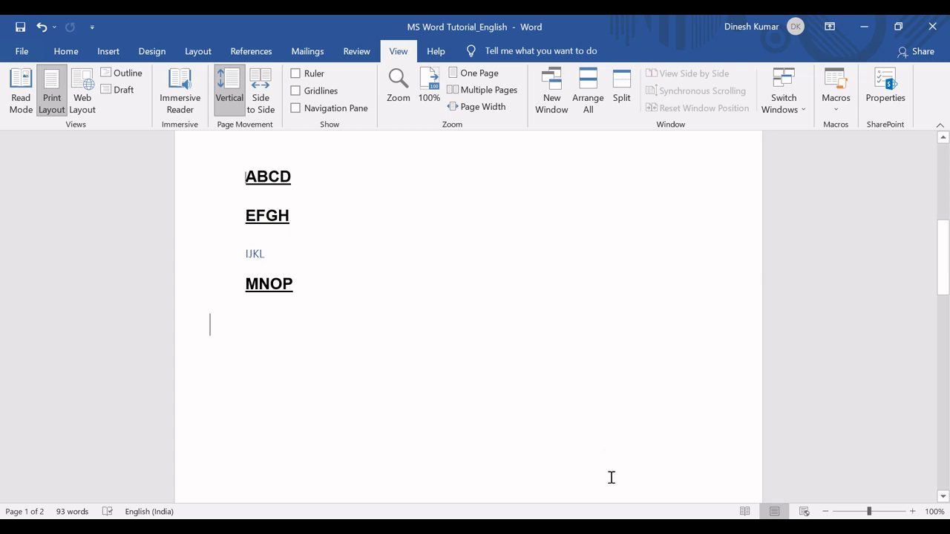
Switch to Excel and fill the Read mode cell green.
left_click(641, 530)
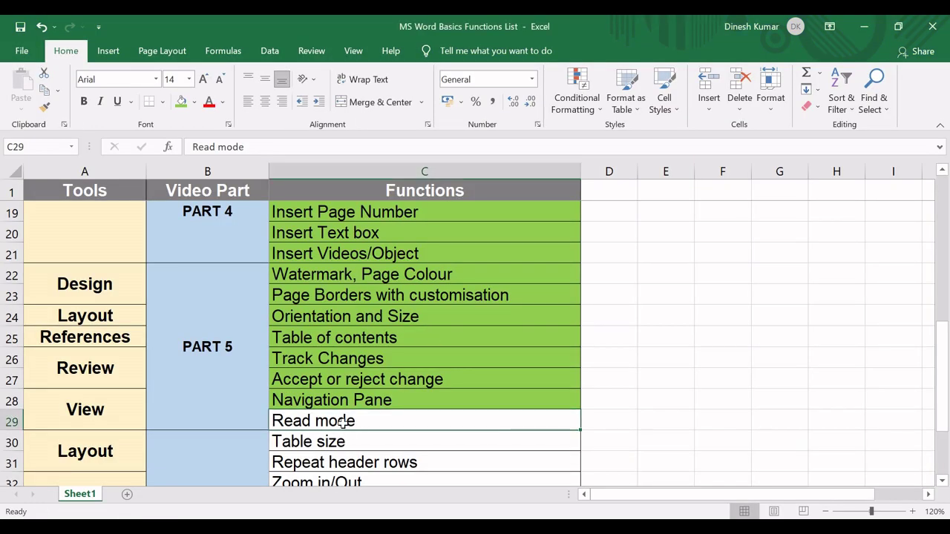
left_click(180, 102)
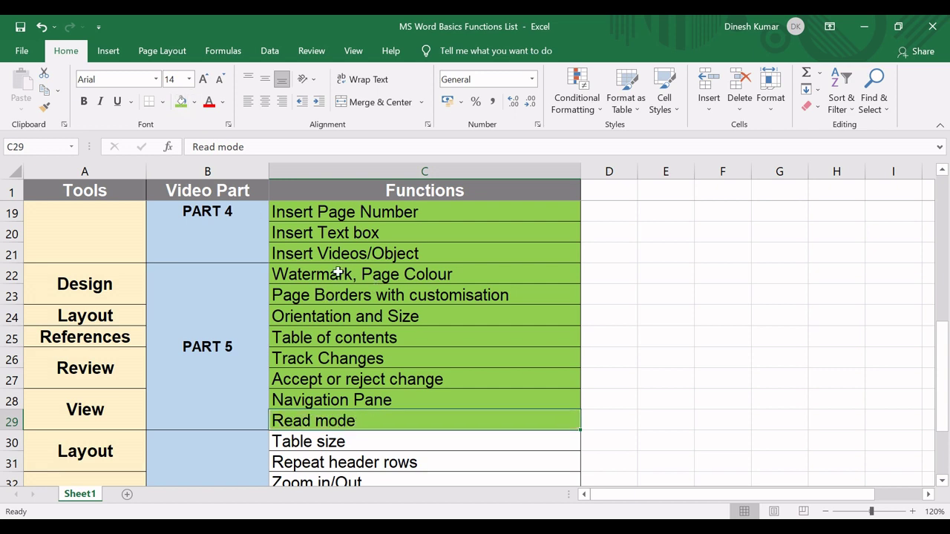
Highlight the Part 5 functions from Watermark, Page Colour to Read mode for review, and select the Table size cell starting Part 6.
left_click_drag(498, 275, 477, 424)
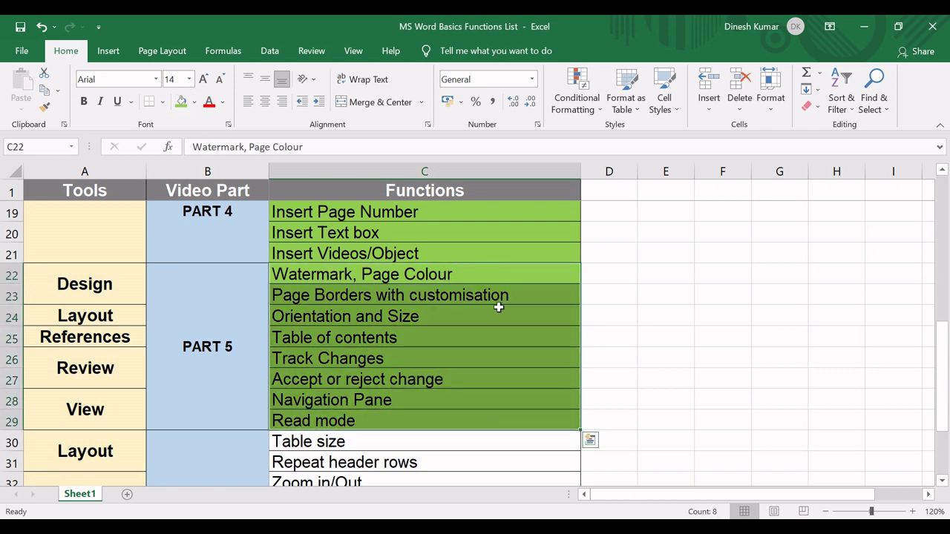
left_click(475, 273)
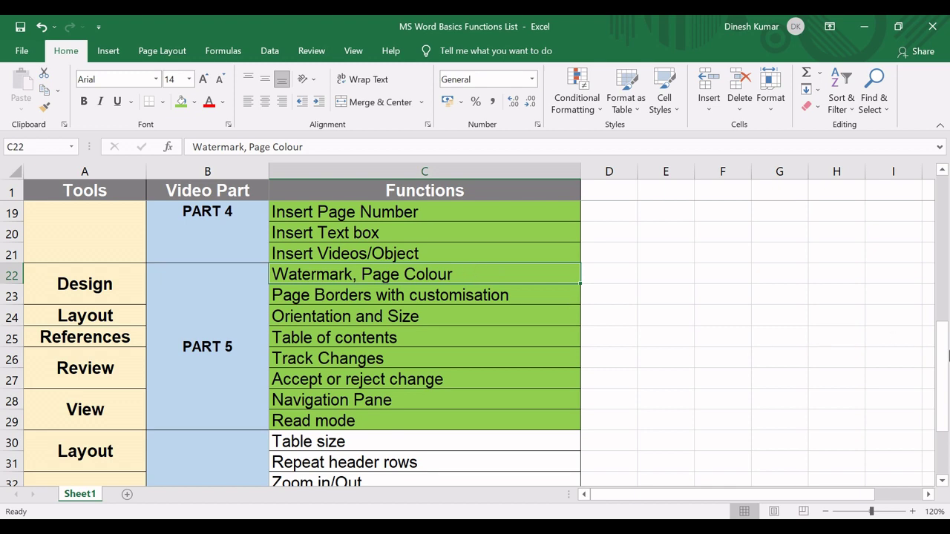
left_click_drag(942, 349, 942, 419)
left_click(388, 339)
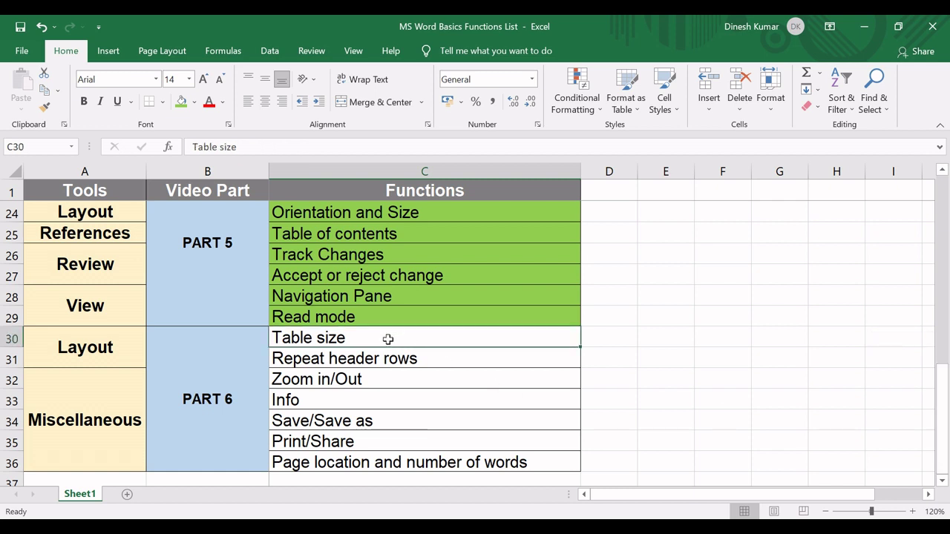